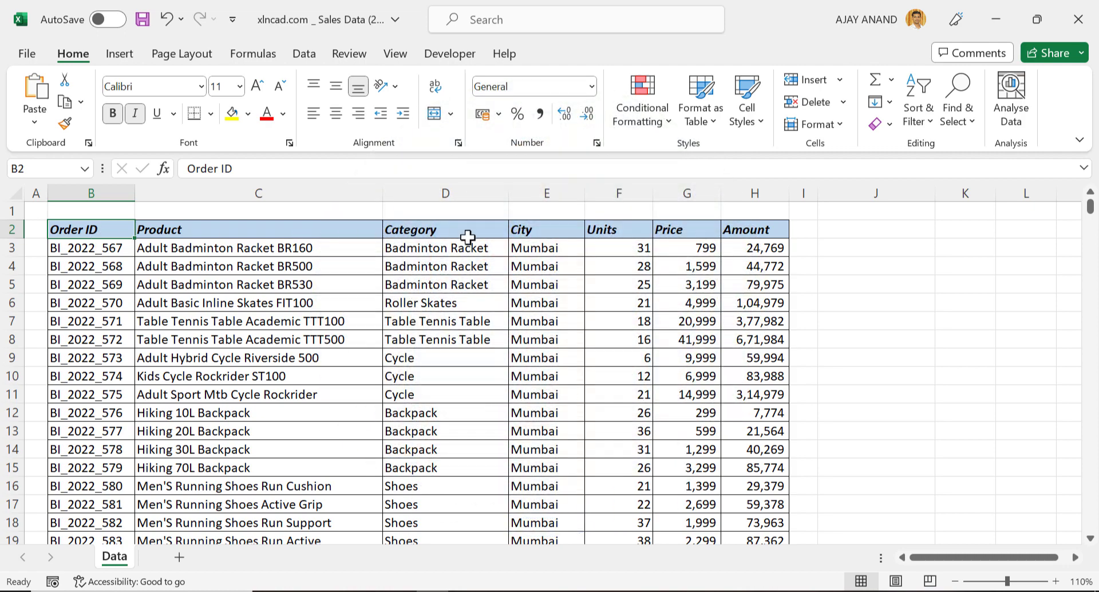
Examine the sales records on the Data sheet, covering the Amount formula, the last record and the Category column.
scroll(316, 281, "down", 8)
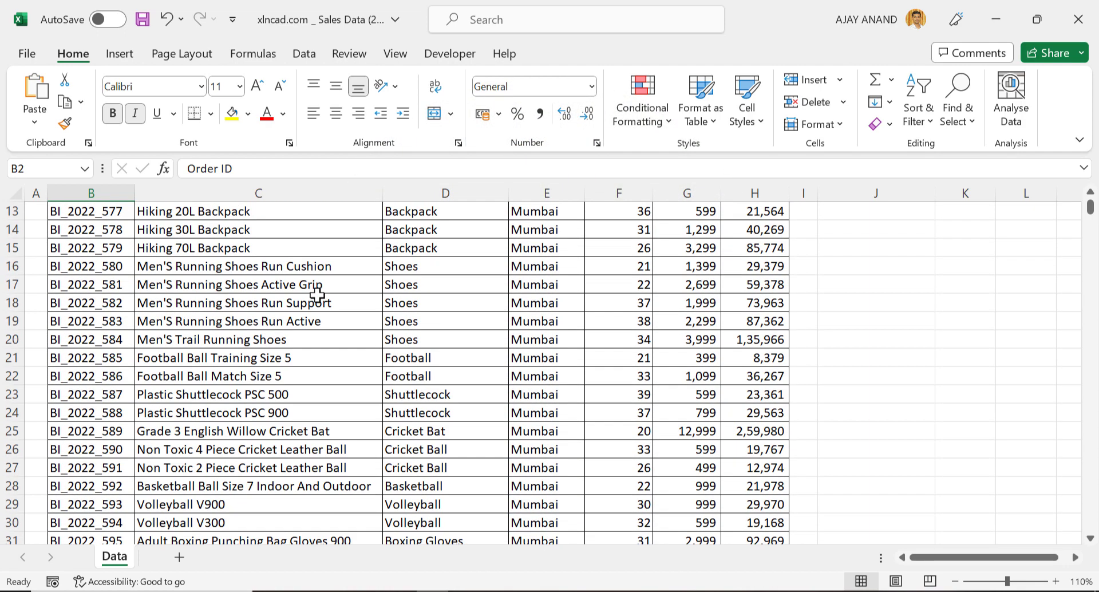
scroll(541, 328, "down", 20)
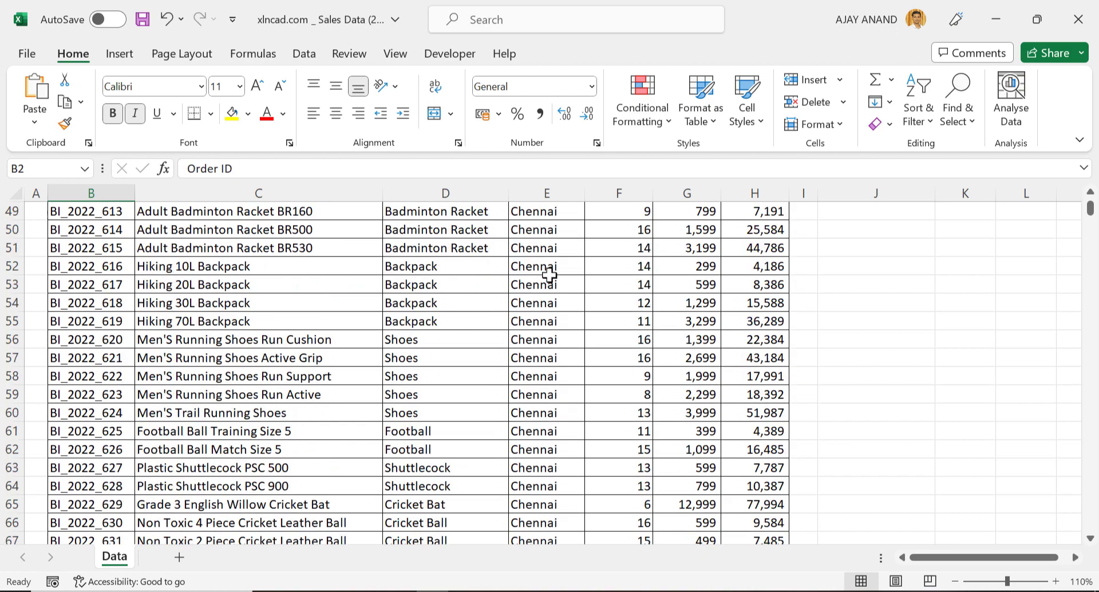
scroll(550, 408, "down", 11)
scroll(555, 458, "up", 20)
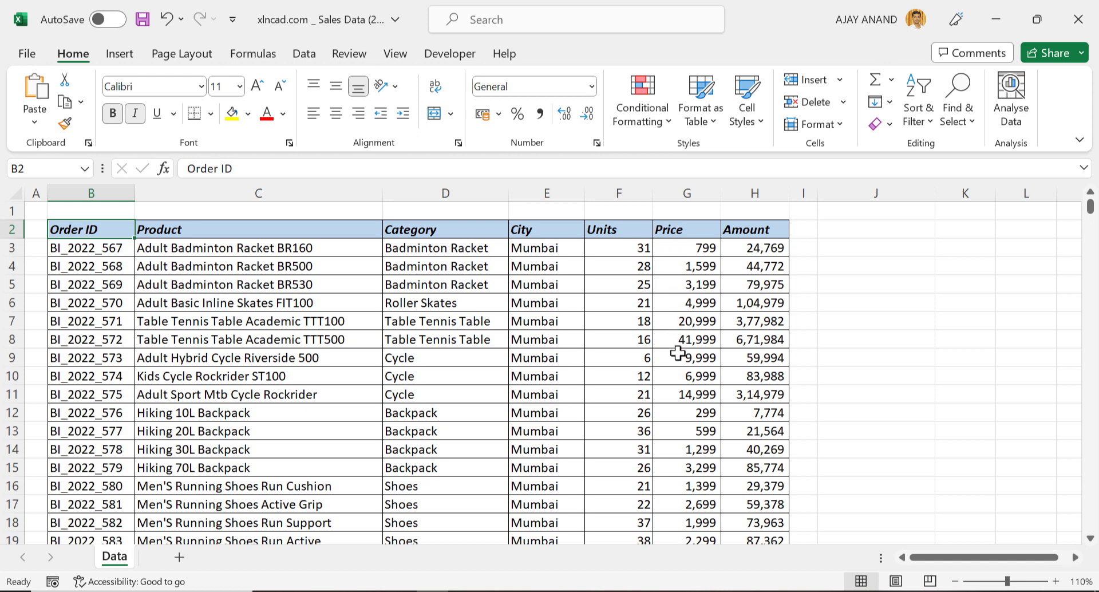
left_click(763, 249)
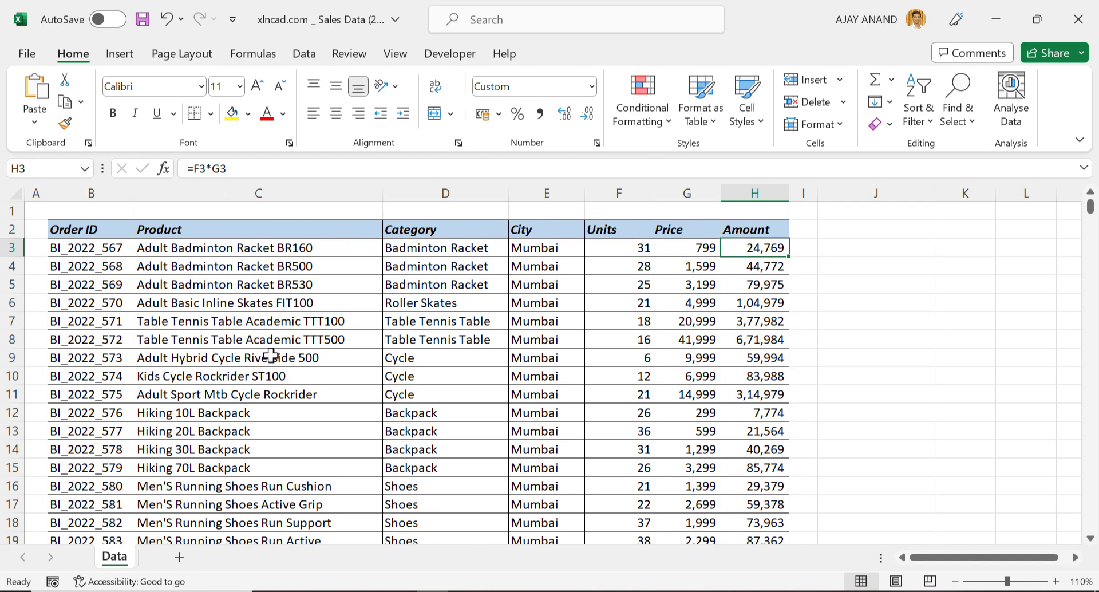
left_click(117, 250)
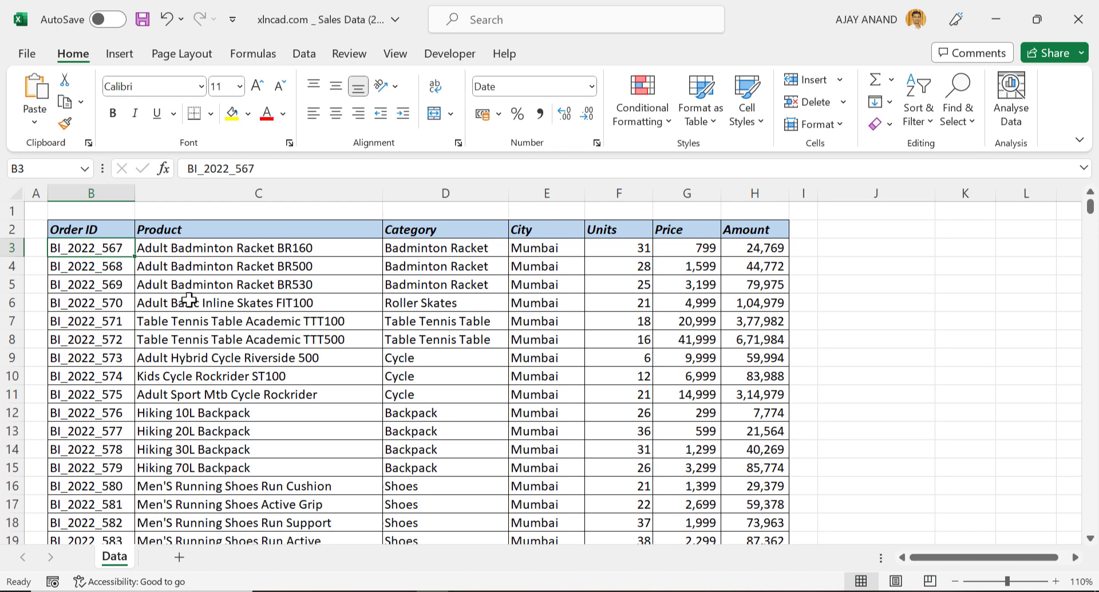
key("ctrl+Down")
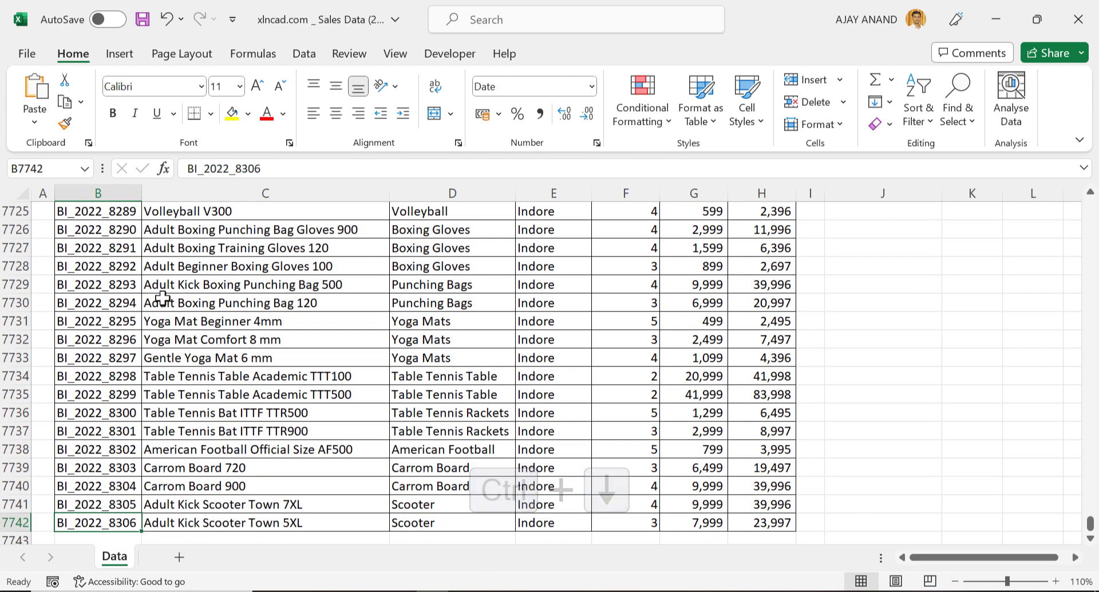
scroll(105, 399, "down", 2)
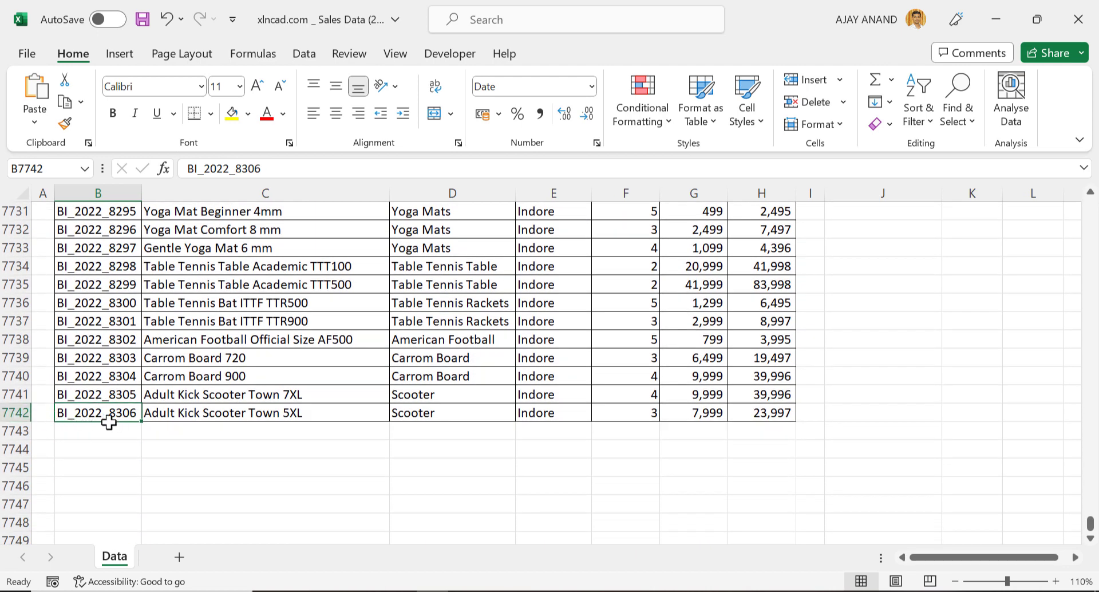
key("ctrl+Up")
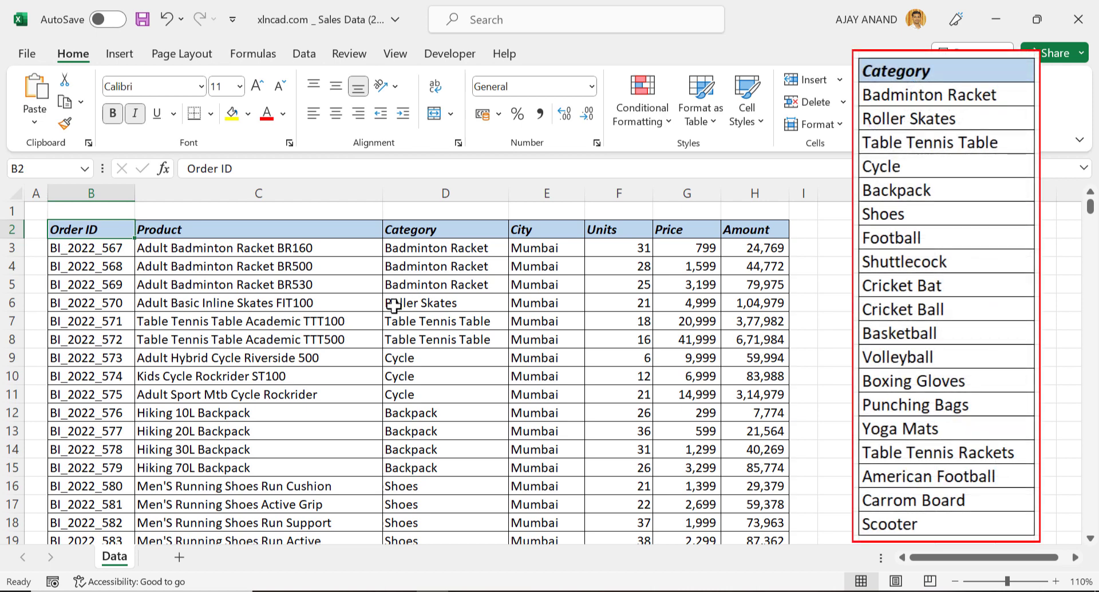
scroll(441, 395, "down", 6)
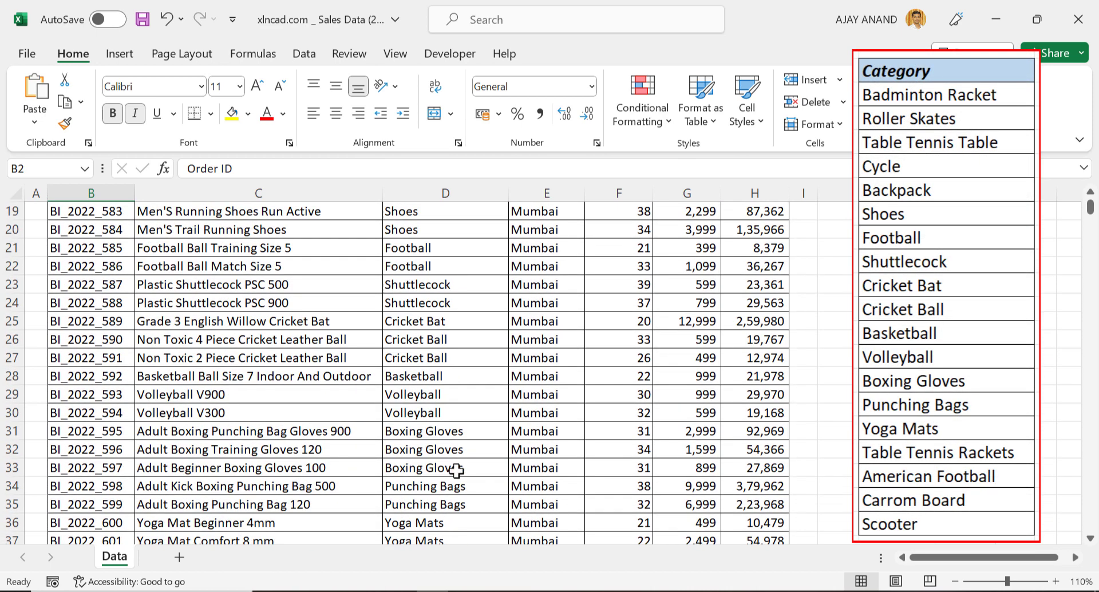
scroll(456, 470, "up", 6)
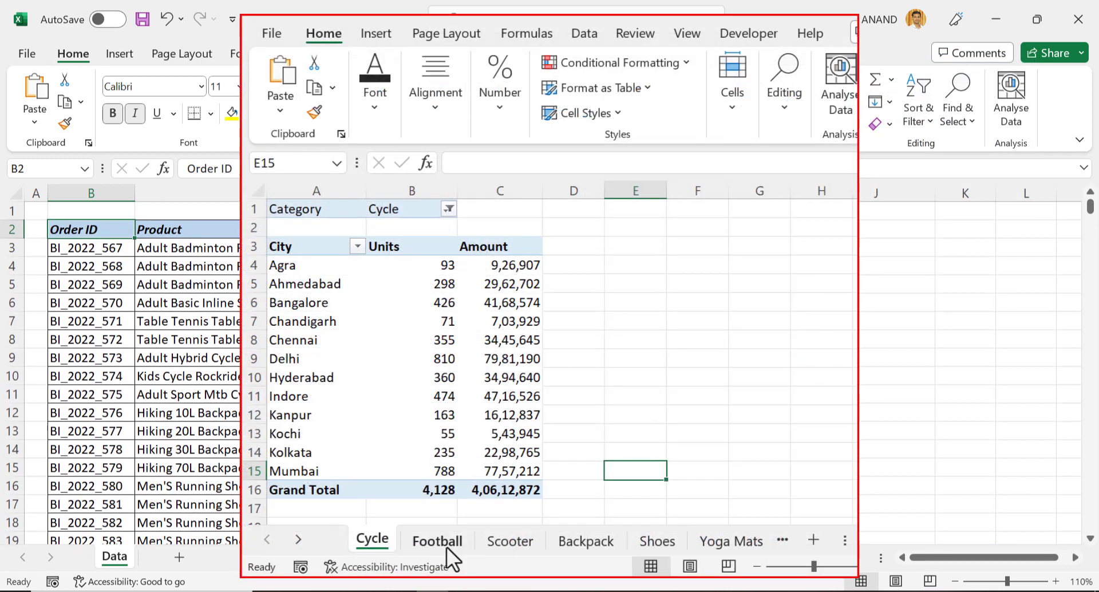
View the example category reports on the Football, Scooter, Backpack and Shoes sheets.
left_click(446, 547)
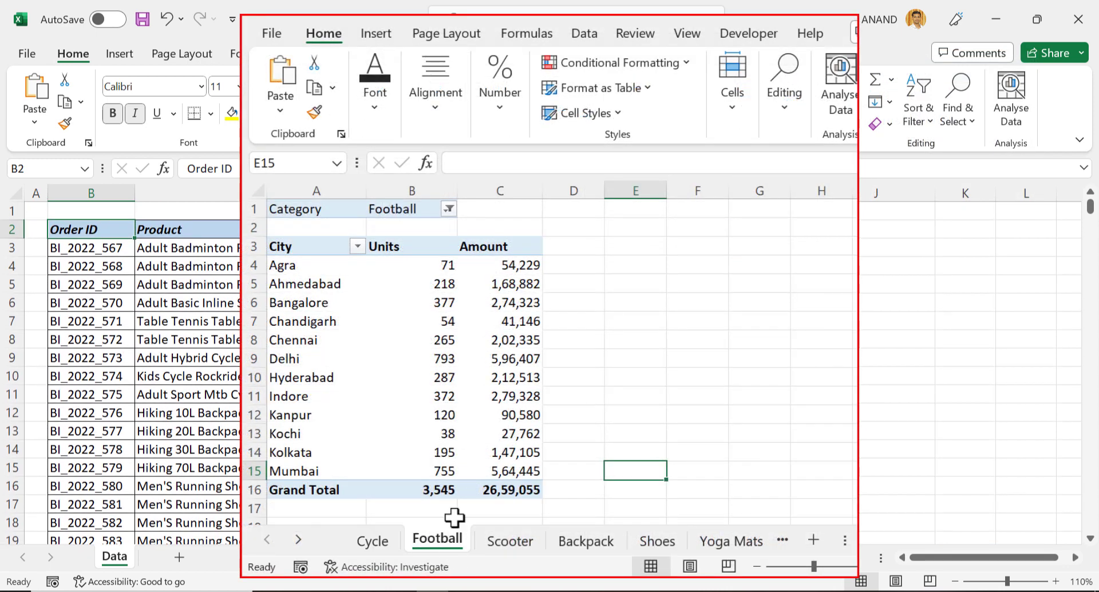
left_click(506, 540)
left_click(599, 544)
left_click(654, 544)
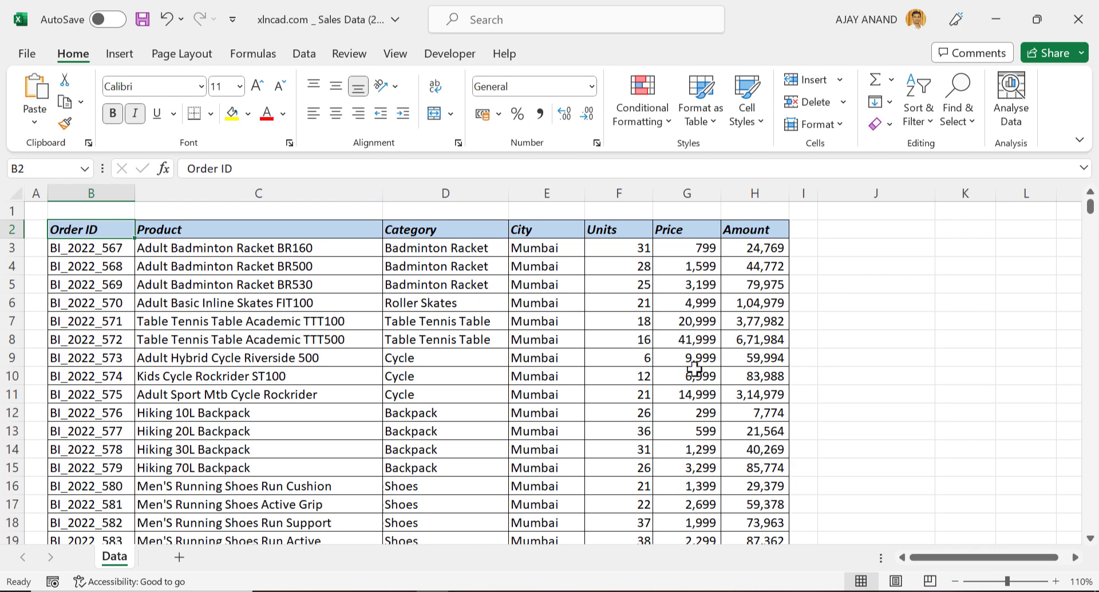
Create a PivotTable on a new worksheet from the sales data range Data!$B$2:$H$7742.
scroll(555, 349, "down", 5)
scroll(544, 452, "up", 5)
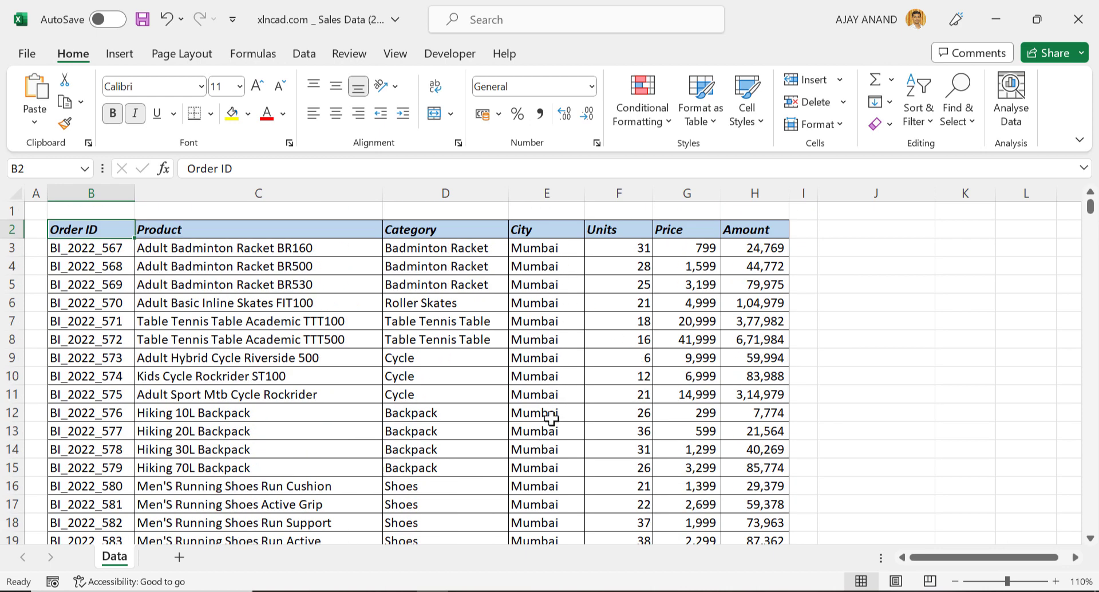
left_click(439, 355)
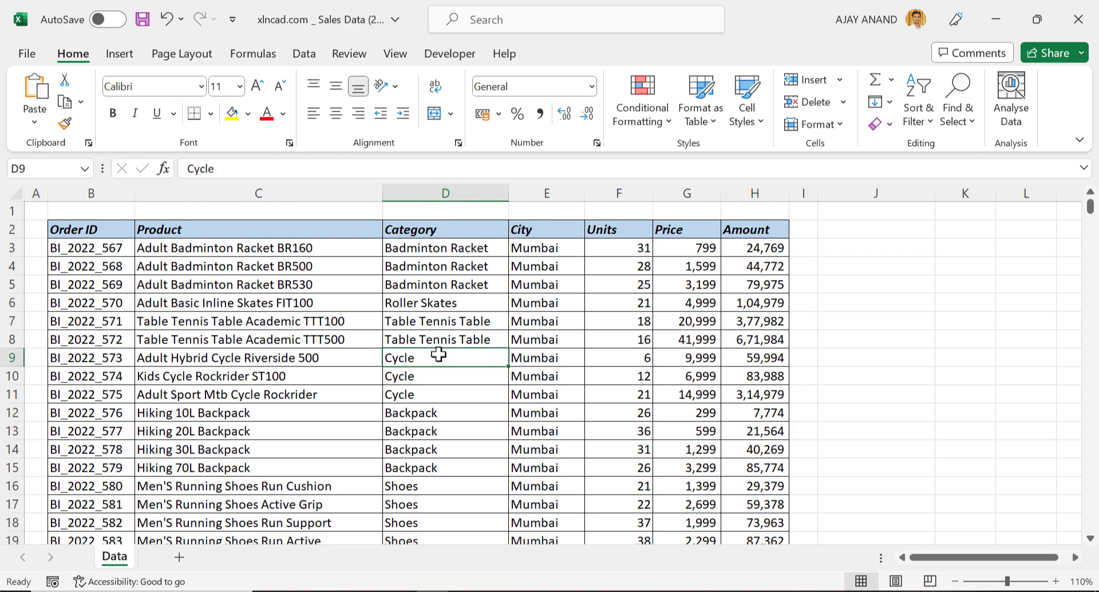
left_click(117, 63)
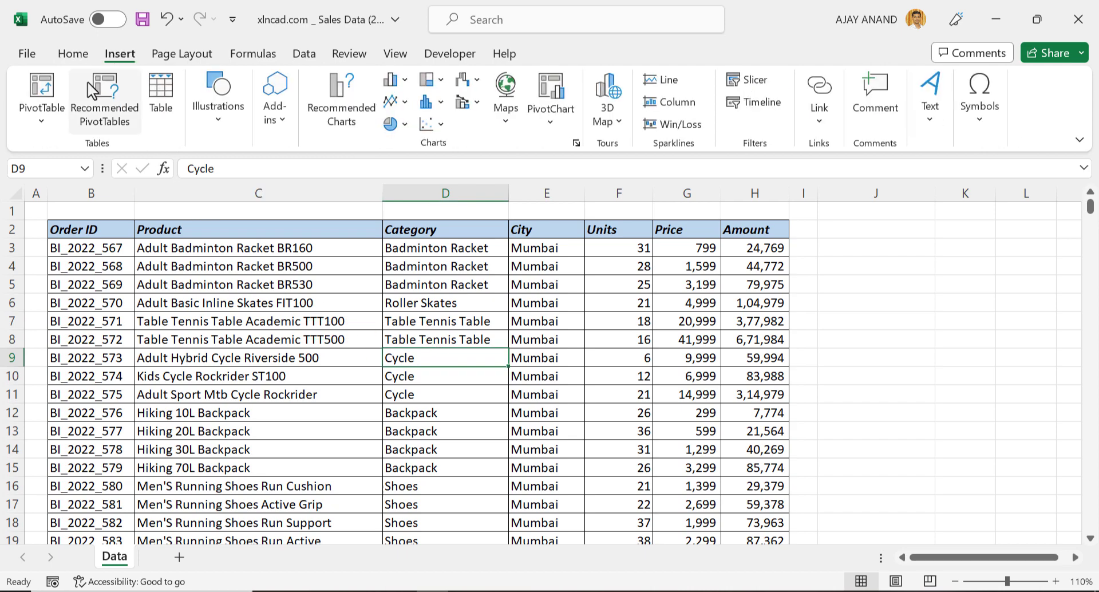
left_click(59, 92)
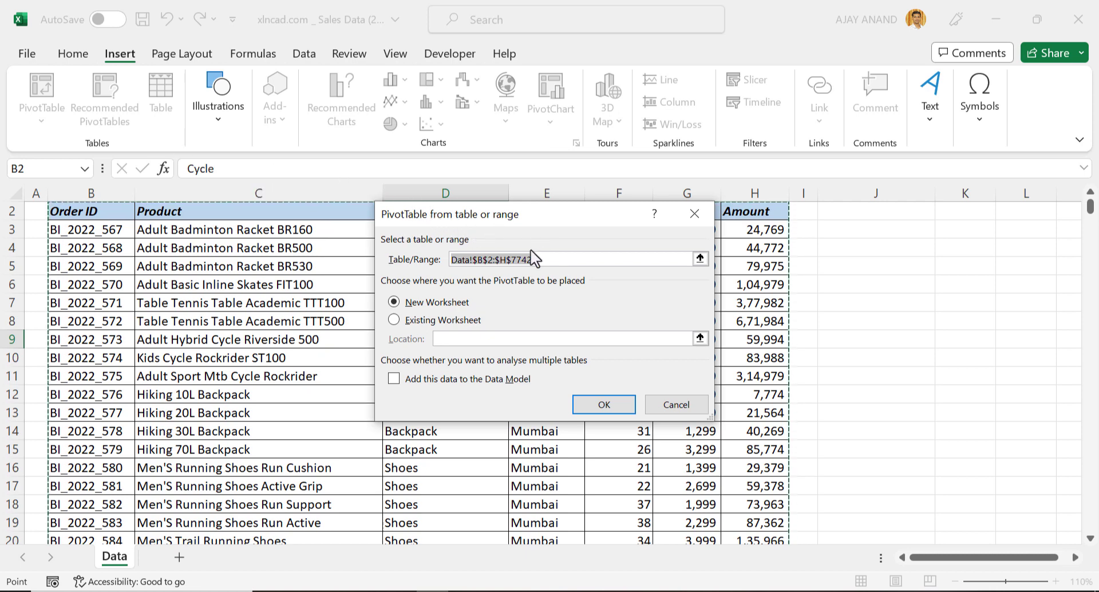
scroll(252, 364, "down", 5)
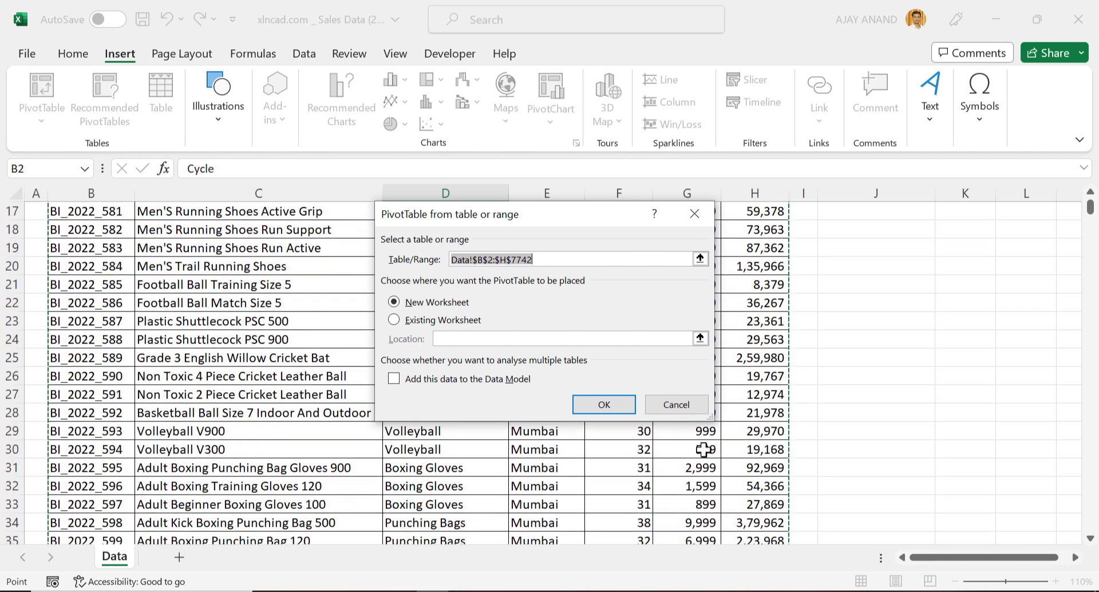
scroll(709, 450, "up", 4)
scroll(548, 296, "up", 2)
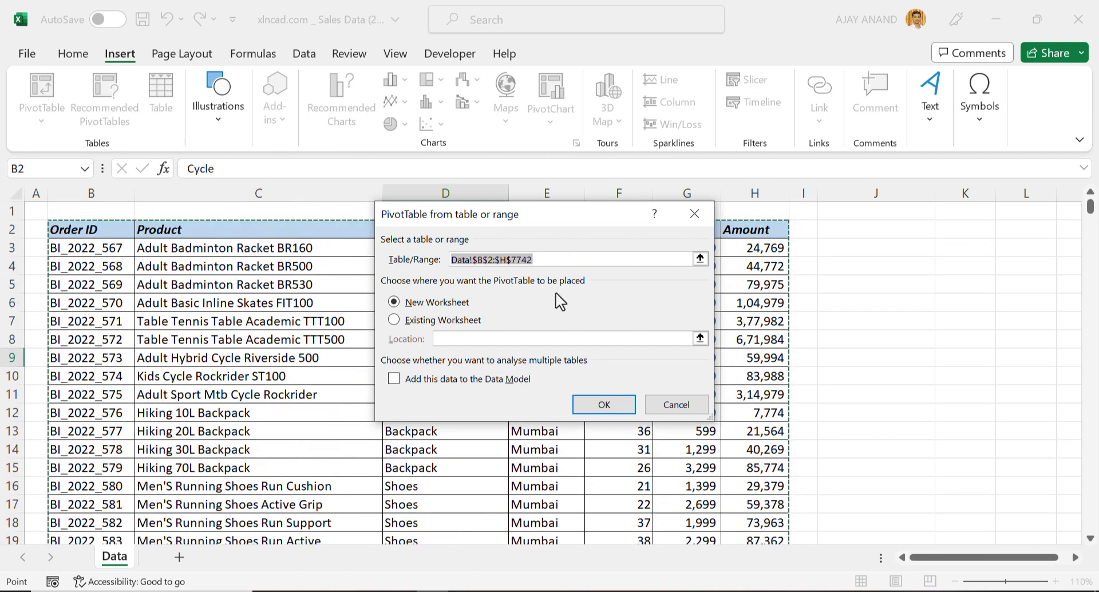
left_click(586, 409)
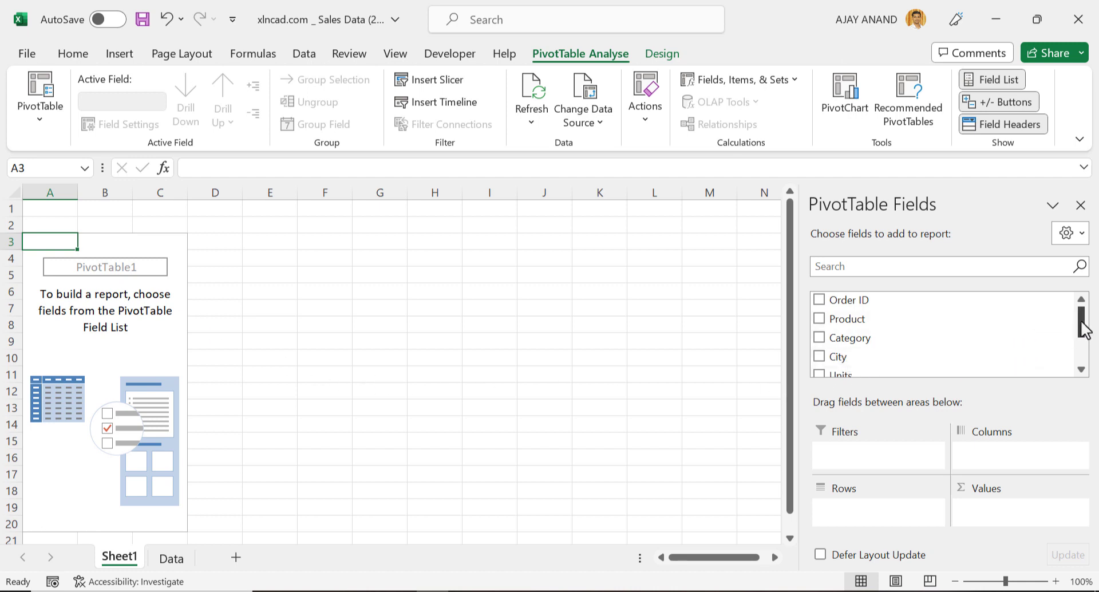
Add City to the PivotTable rows and Amount to its values.
left_click_drag(1084, 327, 1082, 338)
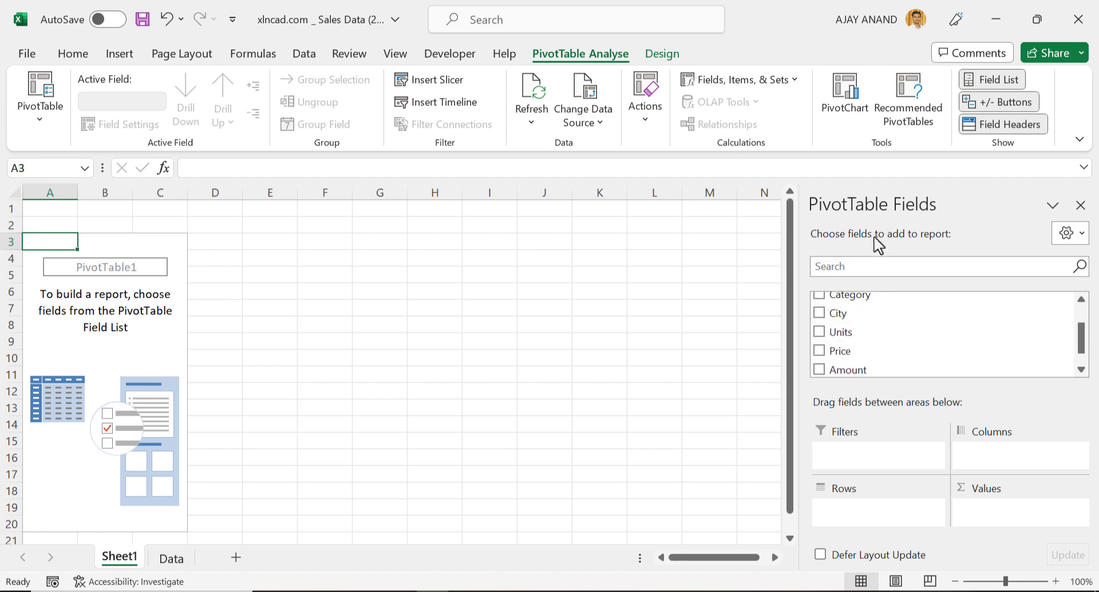
left_click(819, 314)
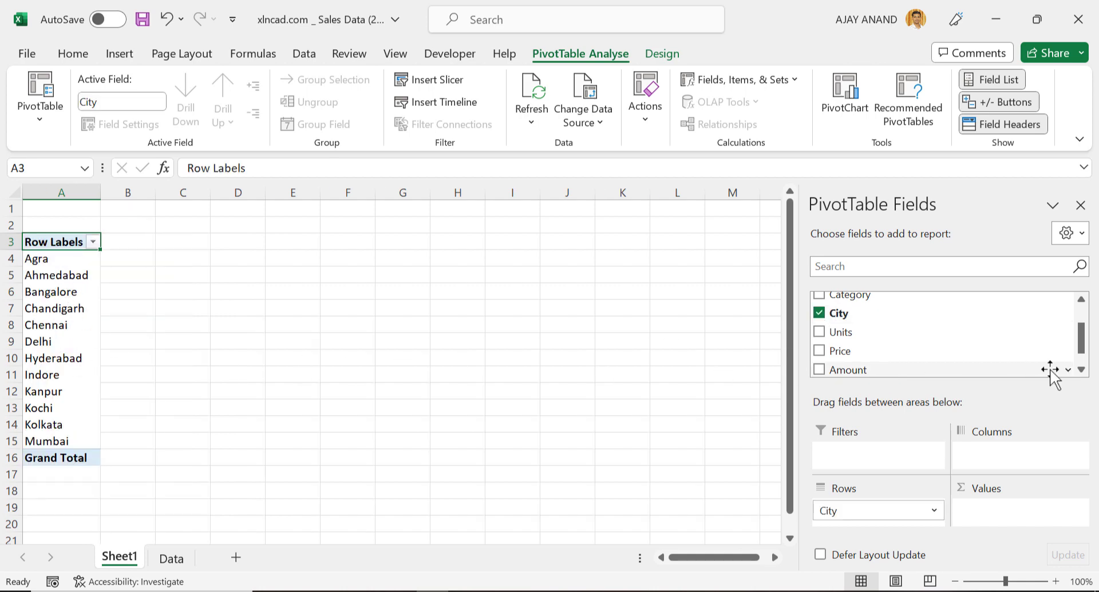
left_click(1082, 370)
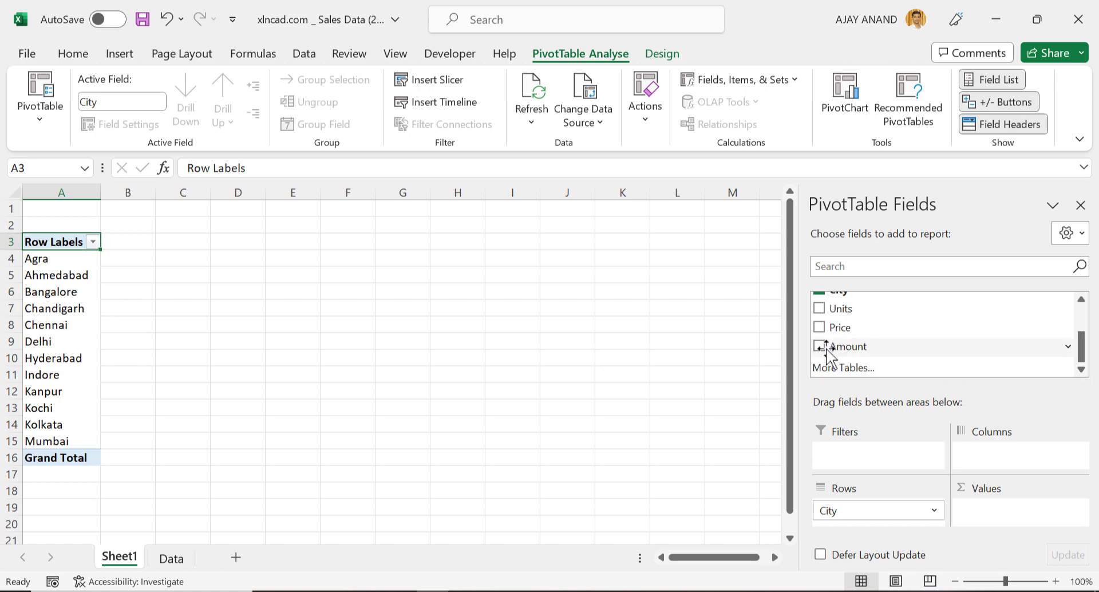
left_click(819, 347)
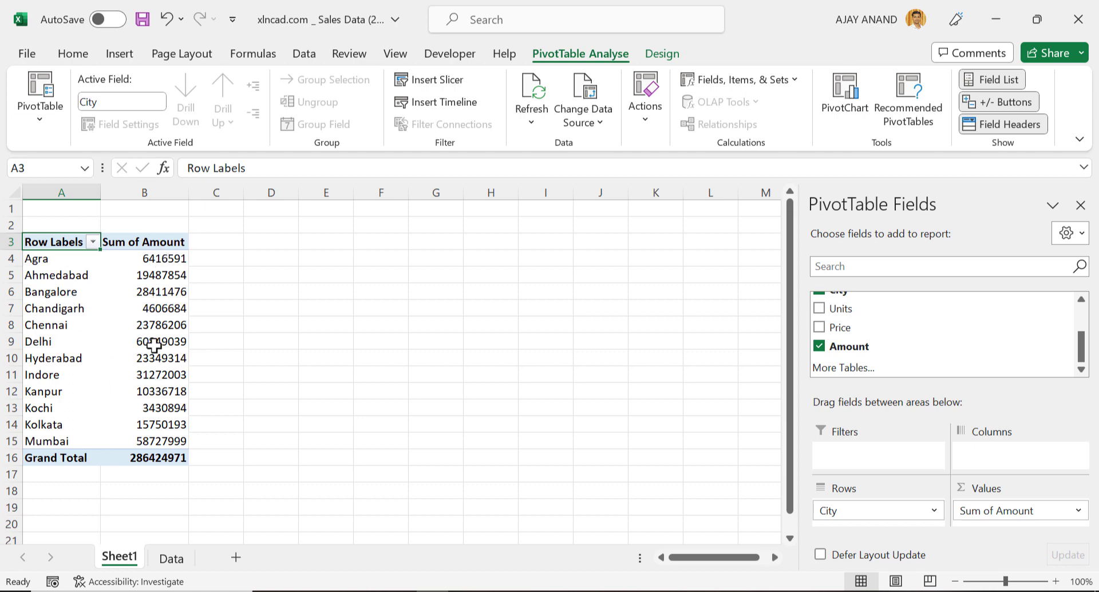
Format the Sum of Amount values as Number with thousands separators and no decimal places.
right_click(164, 295)
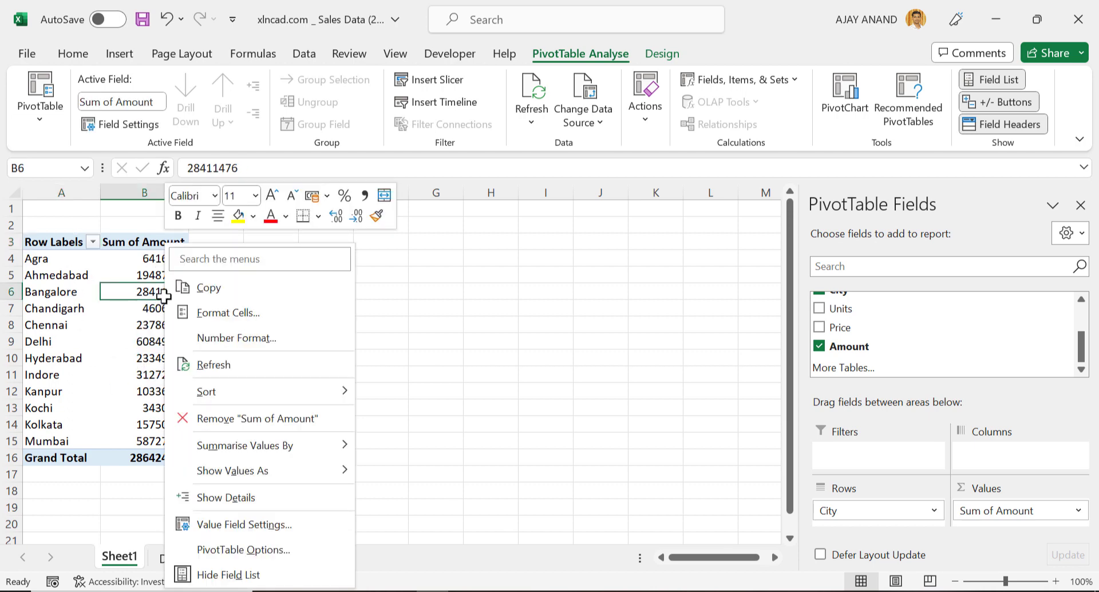
left_click(276, 339)
left_click(91, 200)
left_click(198, 251)
left_click(307, 232)
left_click(378, 529)
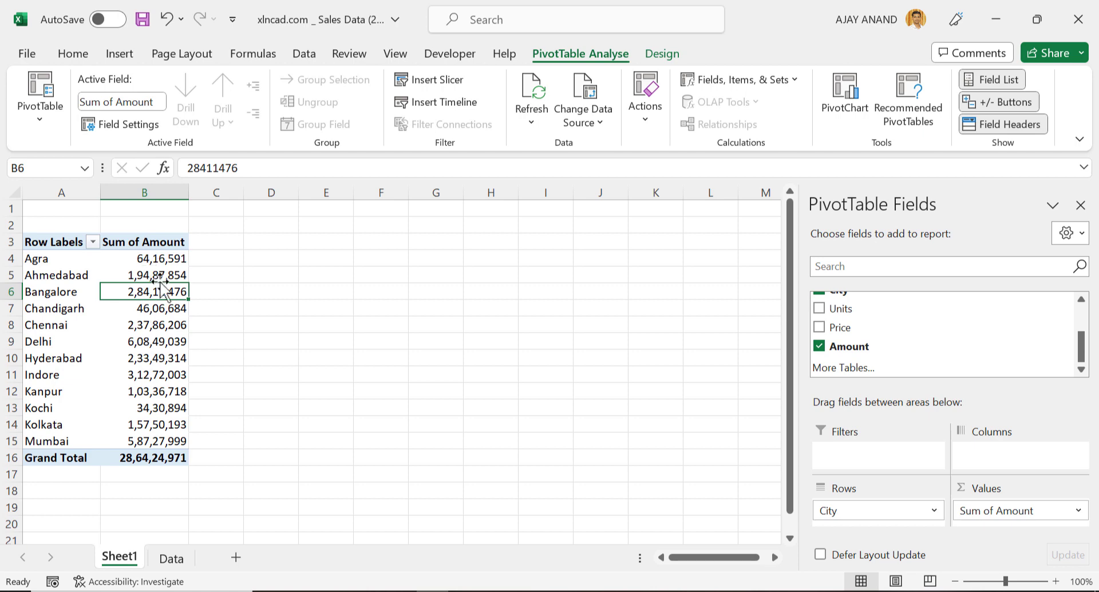
Add the Category field from the sales data as a report filter of the PivotTable on Sheet1.
mouse_move(150, 369)
left_click(171, 558)
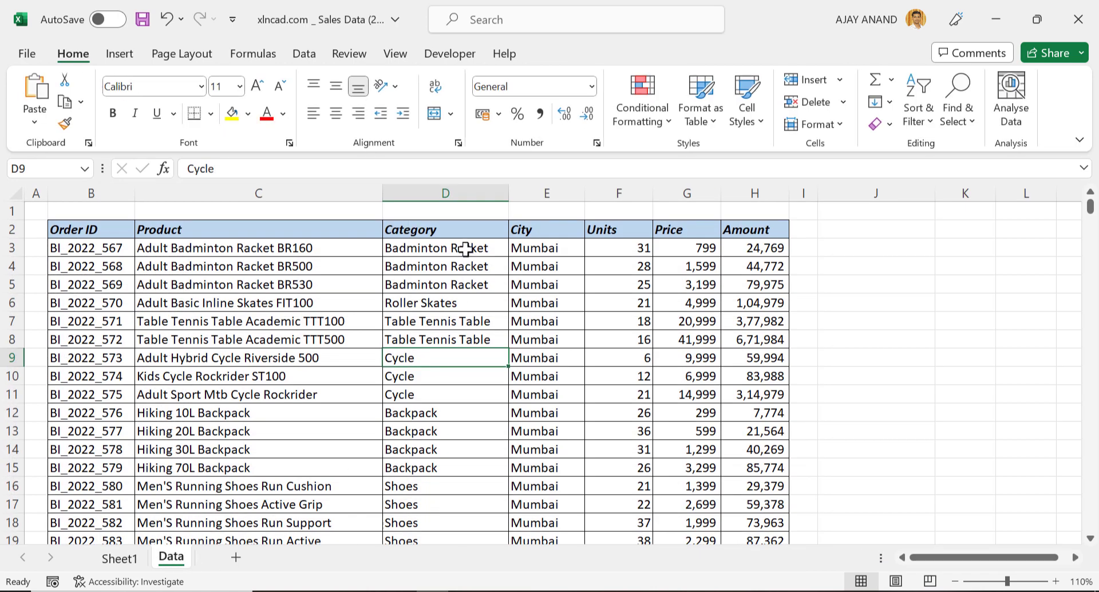
left_click(118, 557)
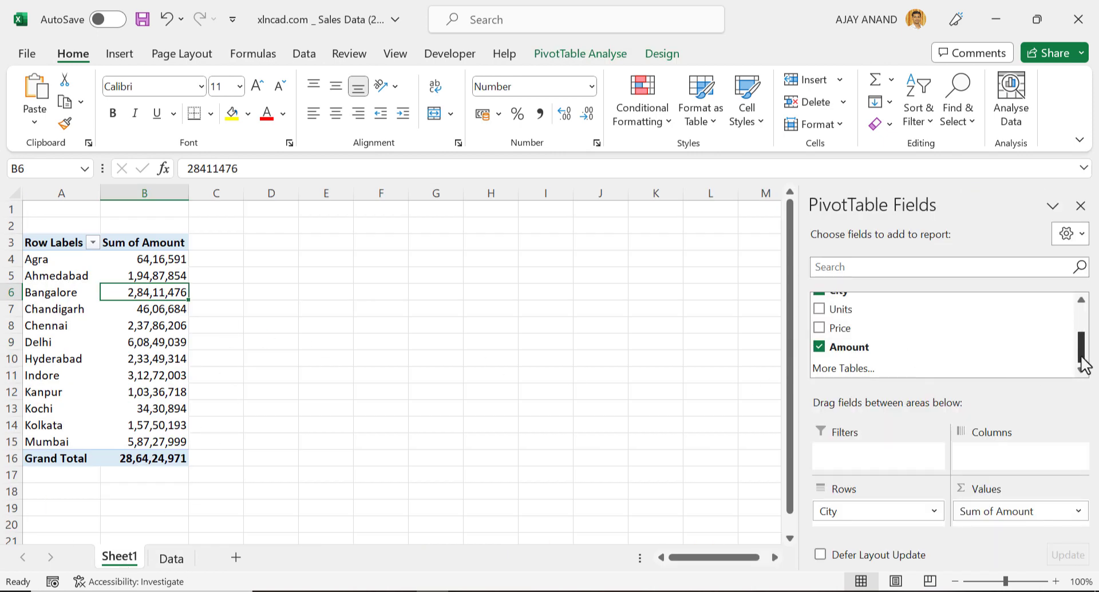
left_click_drag(1082, 361, 1083, 314)
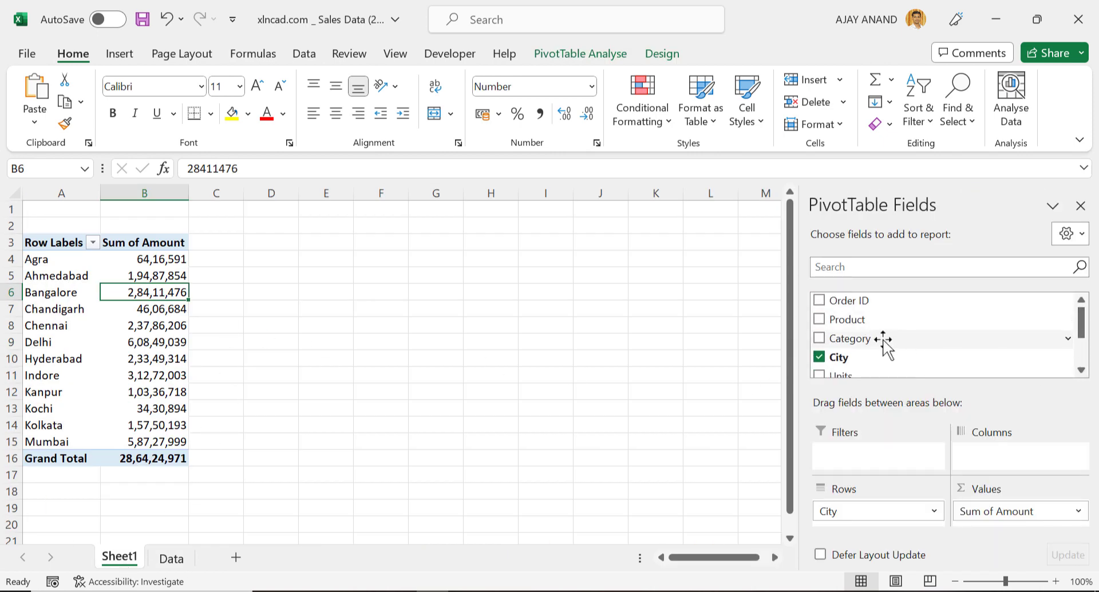
left_click_drag(882, 342, 842, 454)
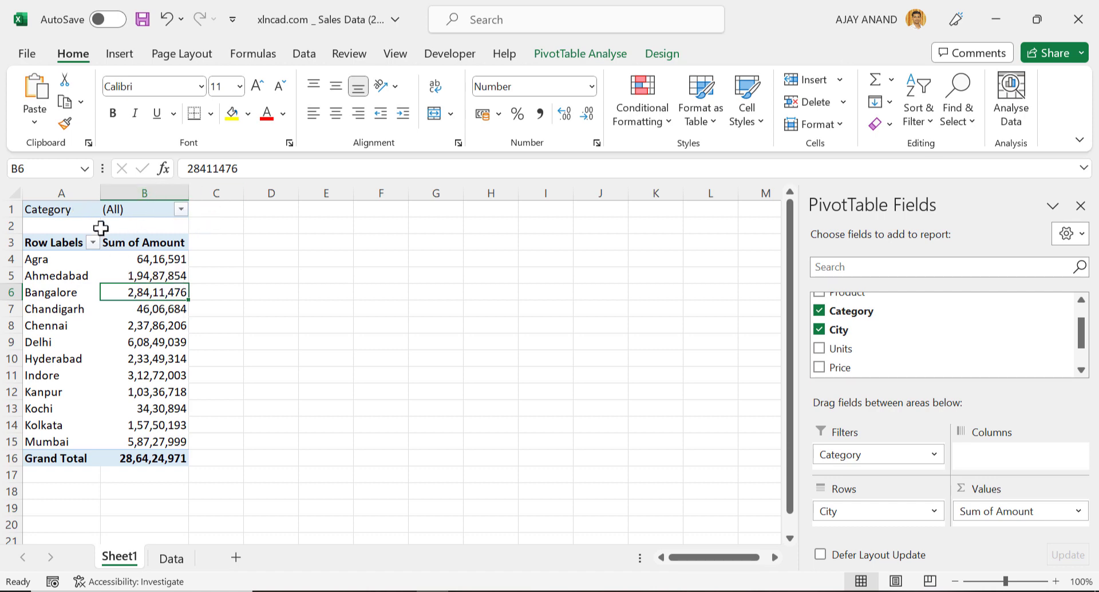
Allow multiple selections in the Category report filter and limit it to Badminton Racket only.
left_click(181, 209)
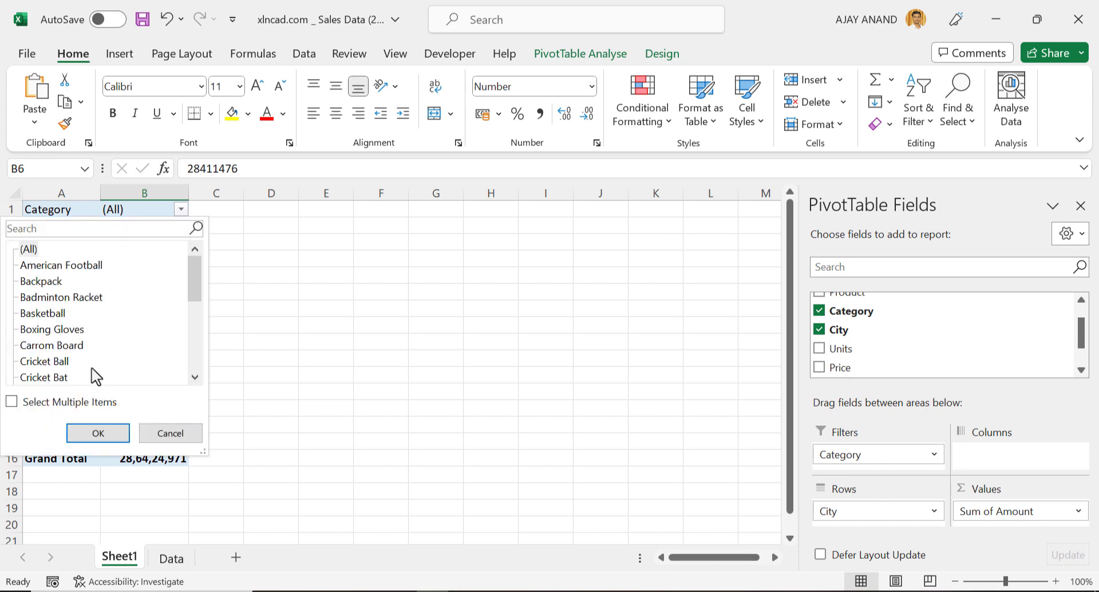
left_click(12, 404)
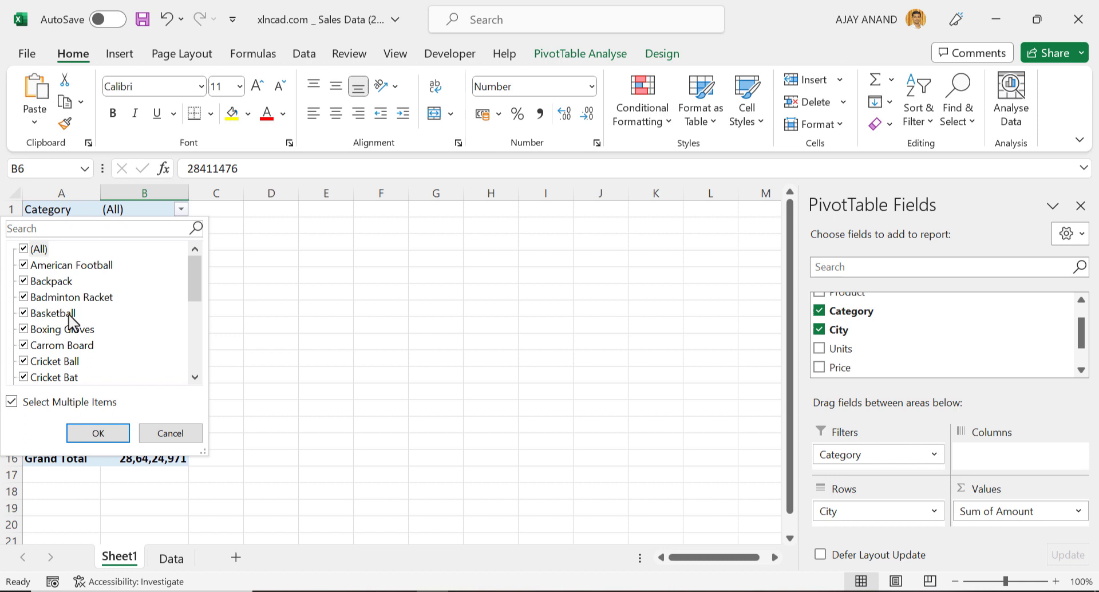
left_click(24, 250)
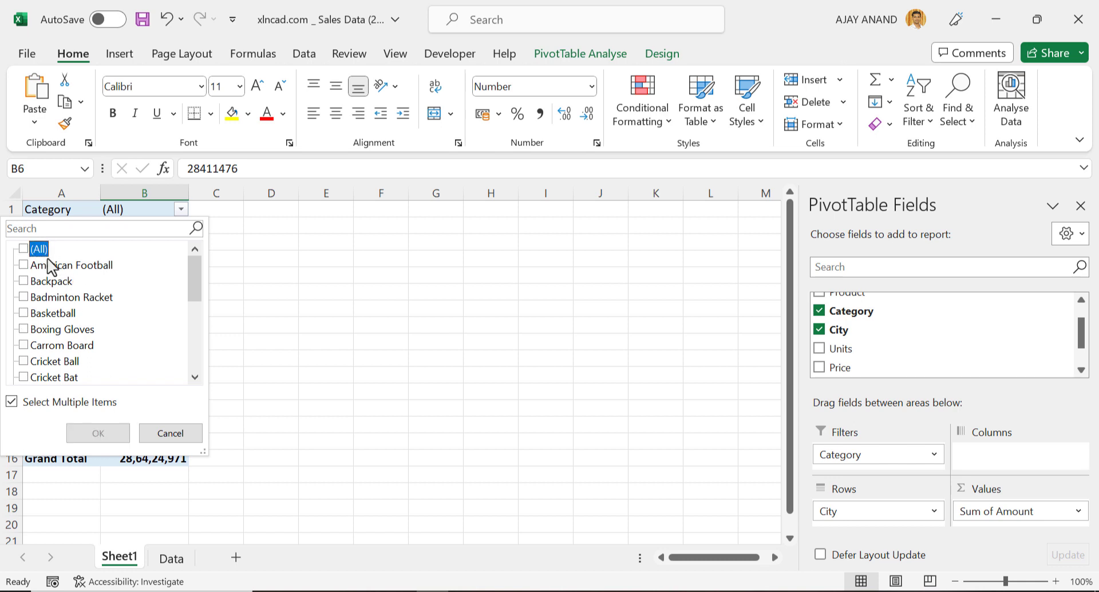
left_click(24, 297)
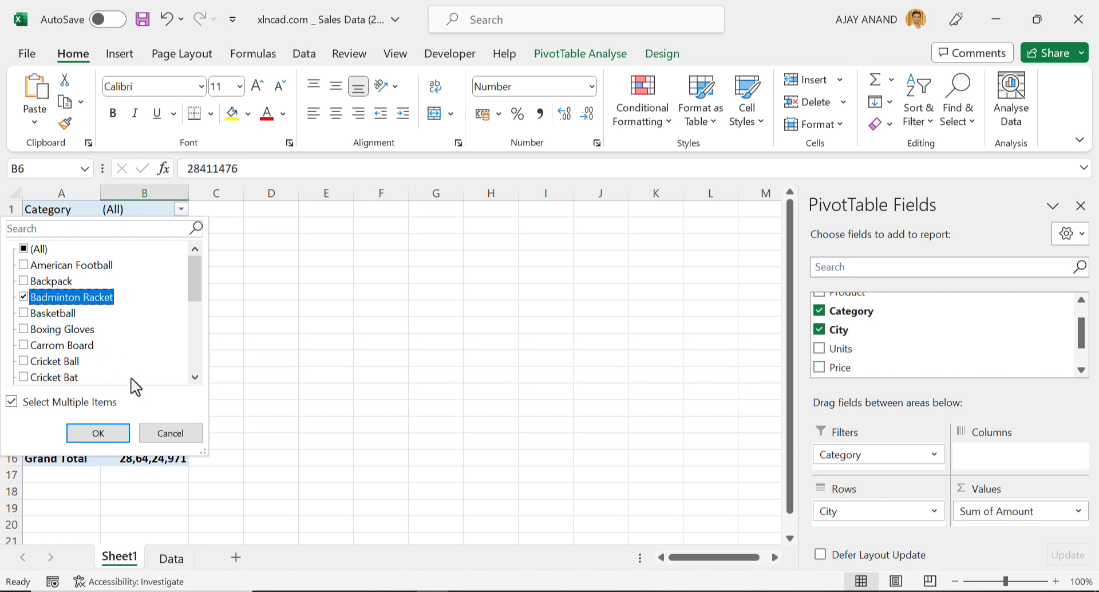
left_click(114, 437)
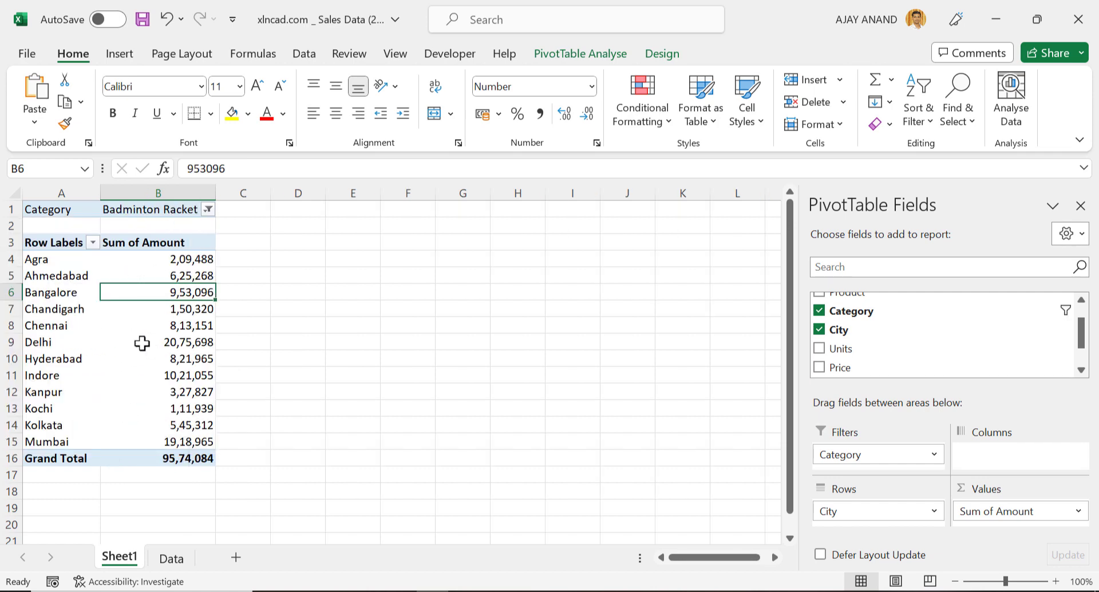
mouse_move(161, 361)
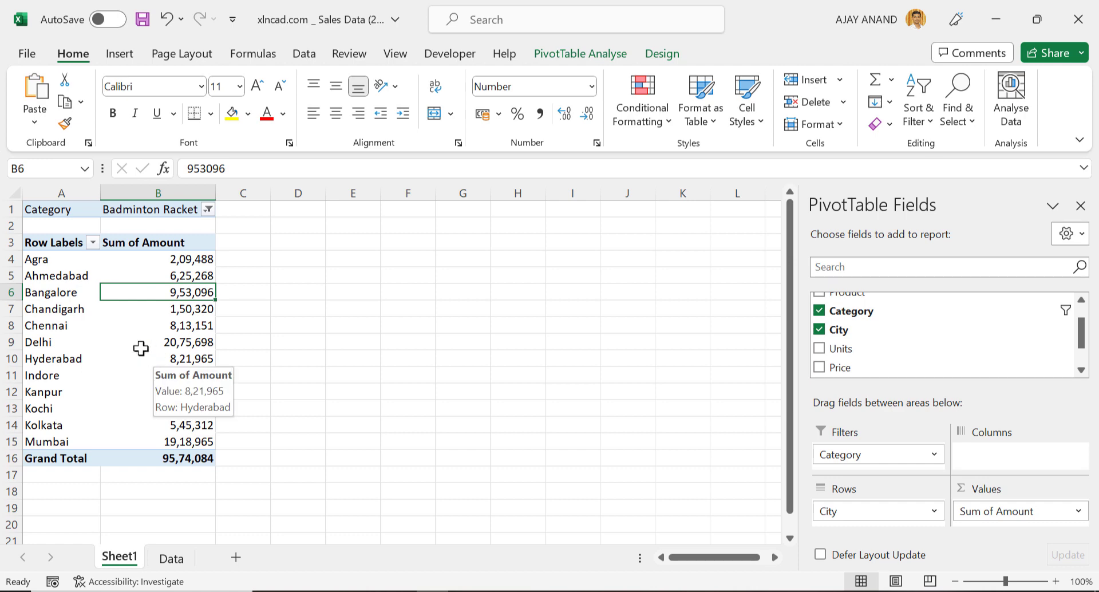
Switch the Category report filter from Badminton Racket to Table Tennis Rackets only.
left_click(209, 210)
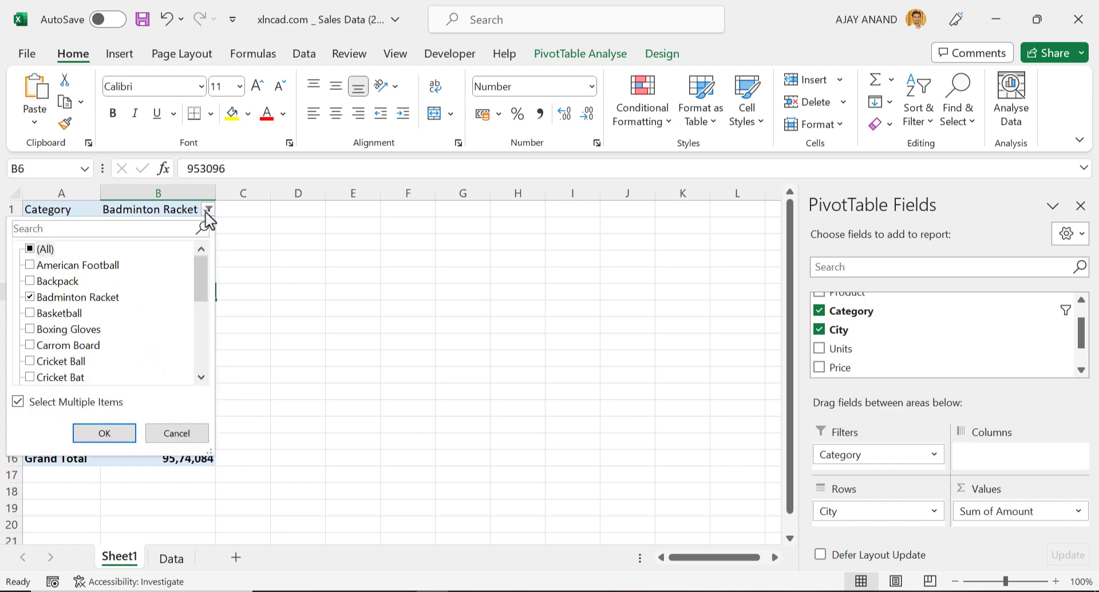
left_click(31, 297)
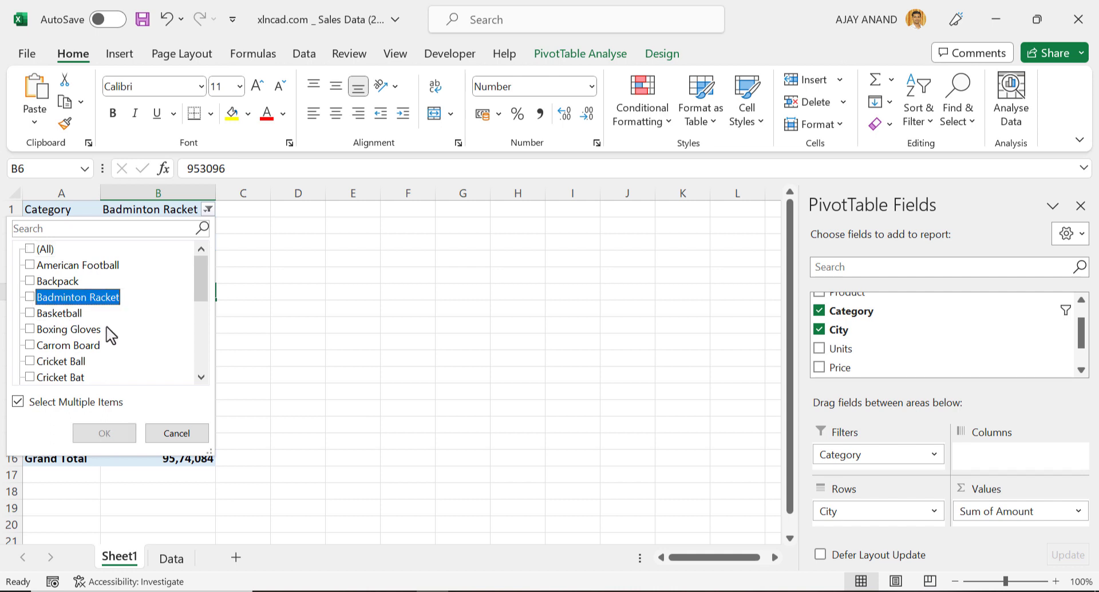
scroll(109, 332, "down", 4)
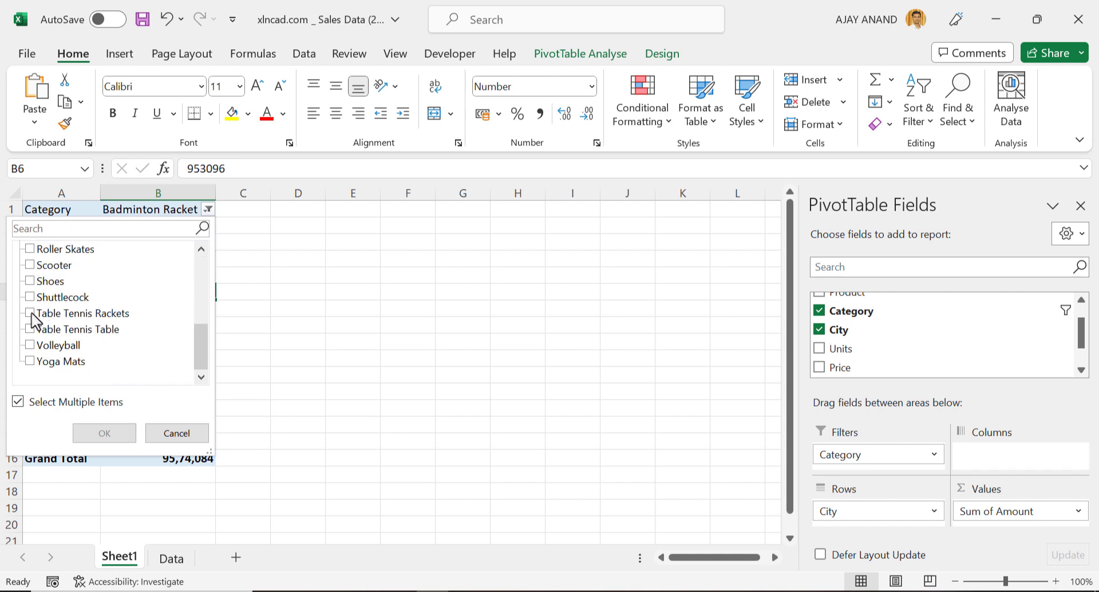
left_click(31, 313)
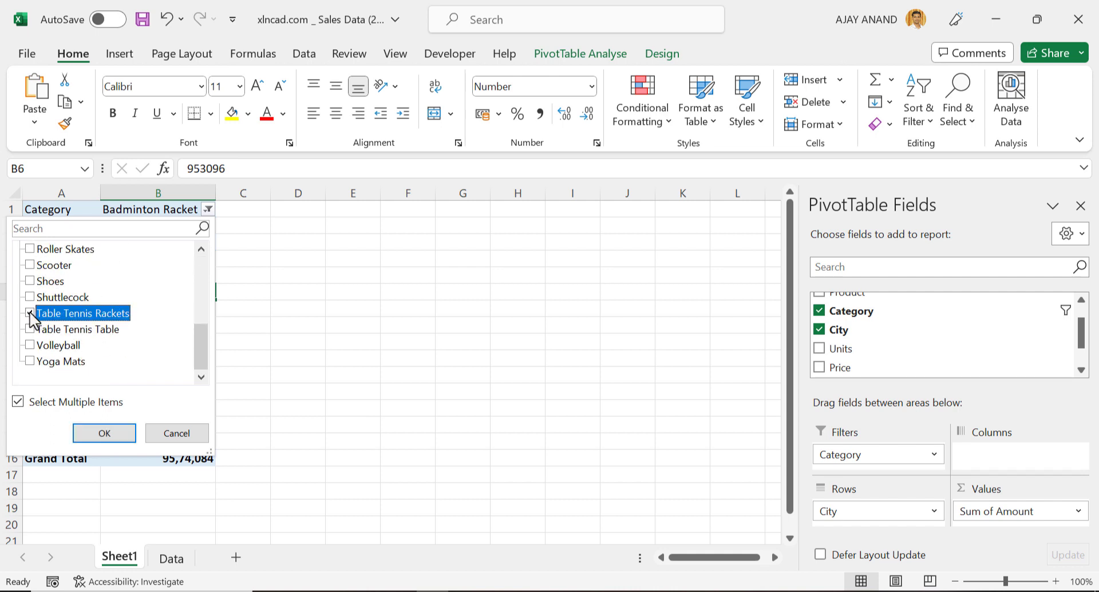
left_click(112, 434)
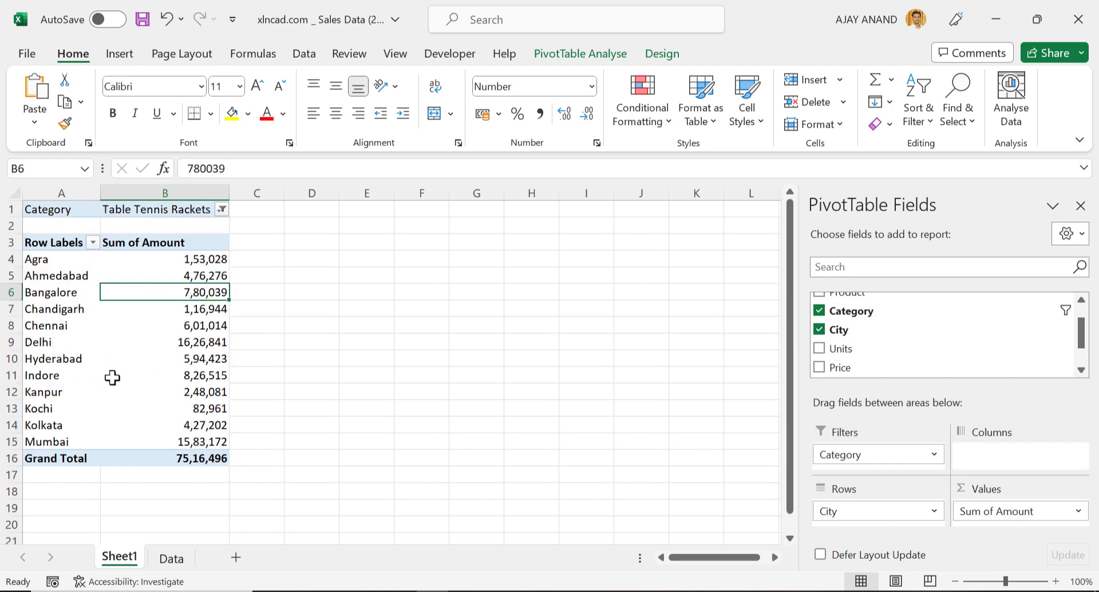
Reset the Category report filter on Sheet1 to include all categories.
left_click(221, 209)
scroll(74, 361, "down", 1)
scroll(73, 360, "up", 1)
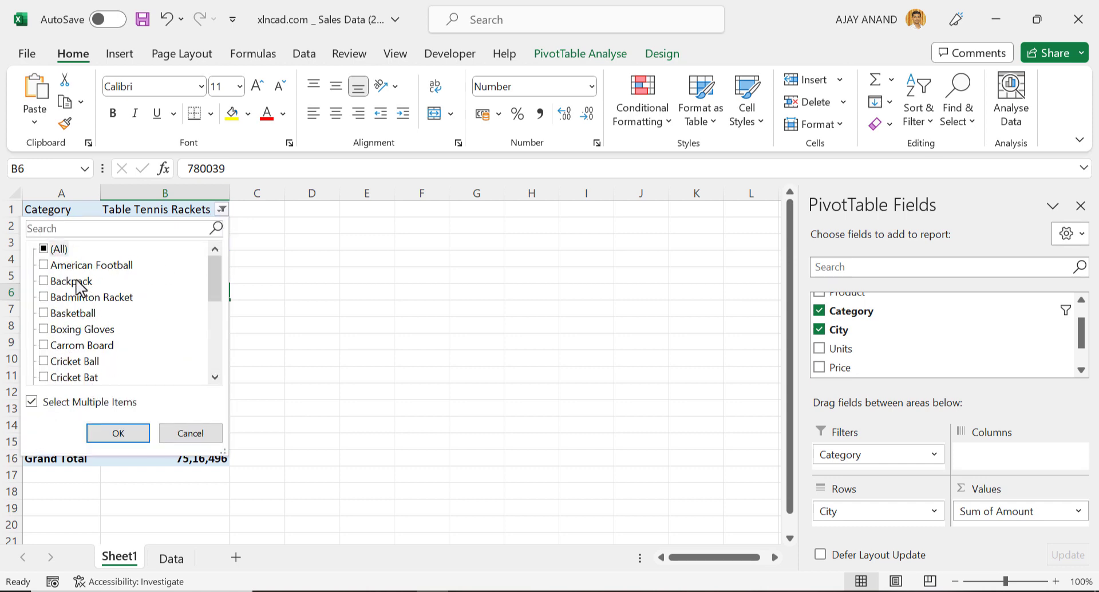
scroll(76, 286, "down", 3)
scroll(80, 341, "up", 3)
left_click(44, 250)
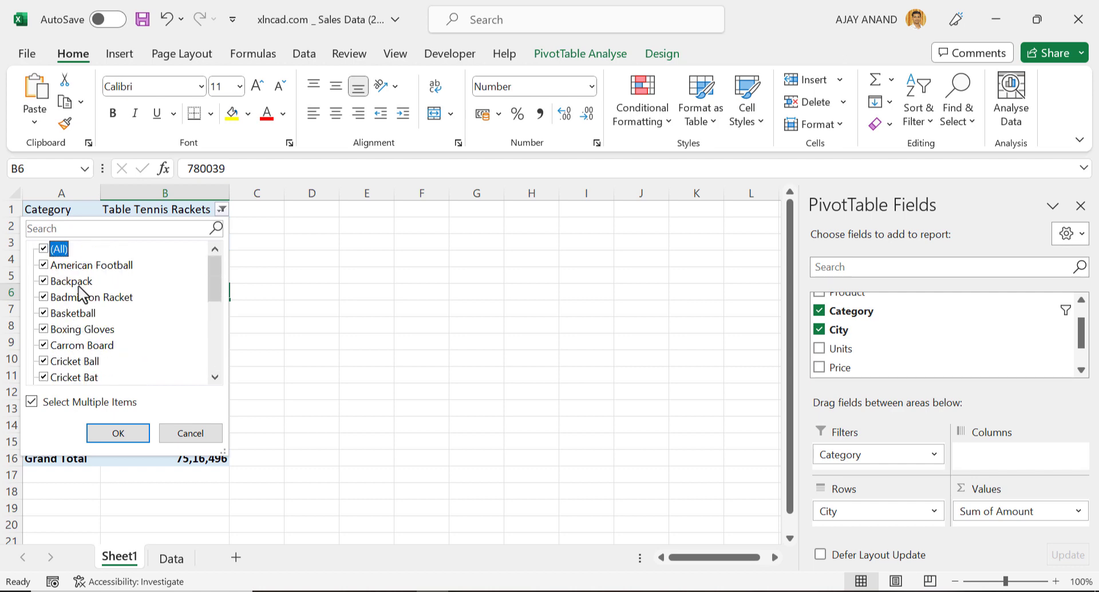
left_click(118, 434)
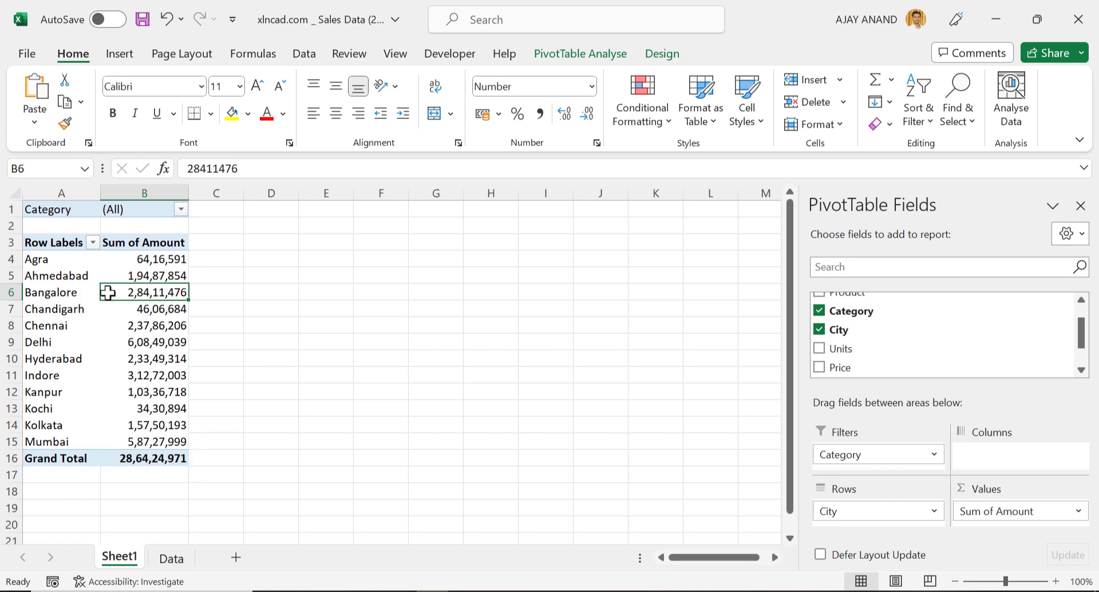
Generate a separate report filter page for every Category item from the Sum of Amount PivotTable on Sheet1.
left_click(309, 326)
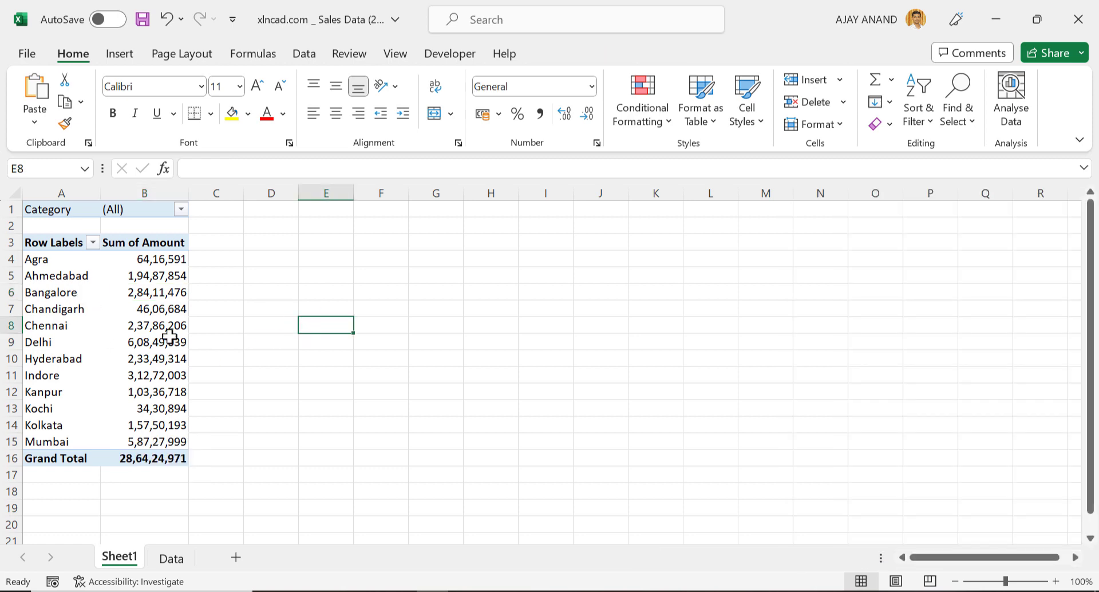
left_click(148, 296)
left_click(588, 62)
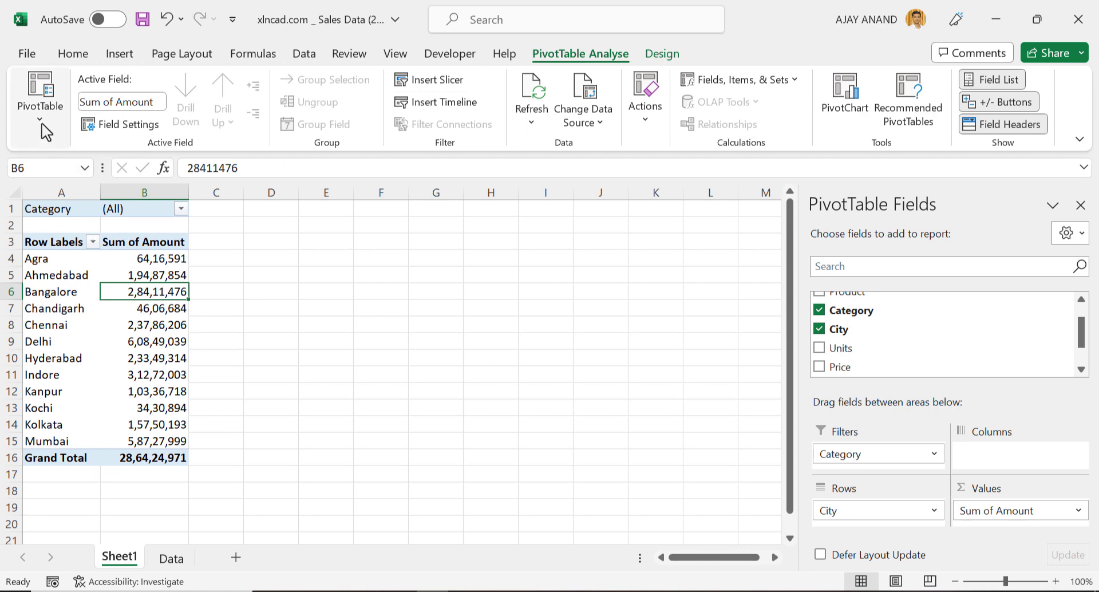
left_click(41, 103)
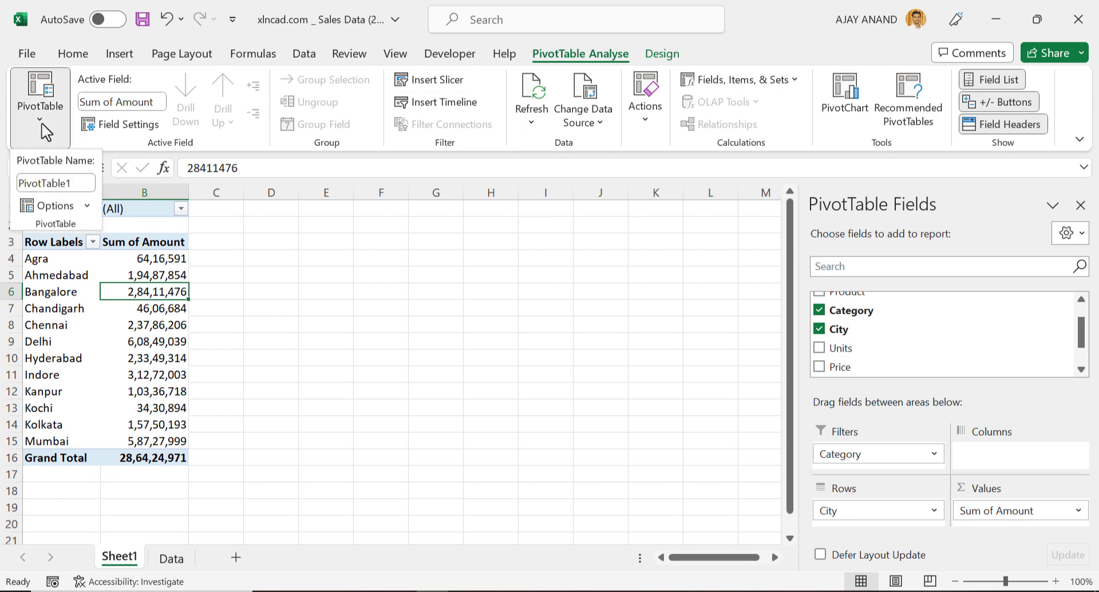
left_click(86, 206)
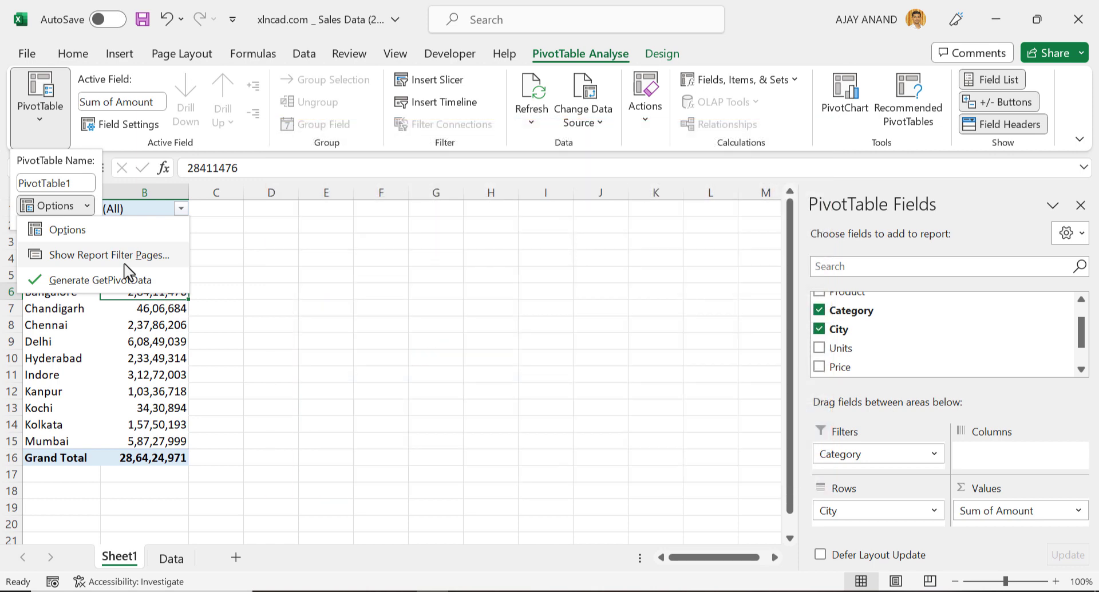
left_click(109, 255)
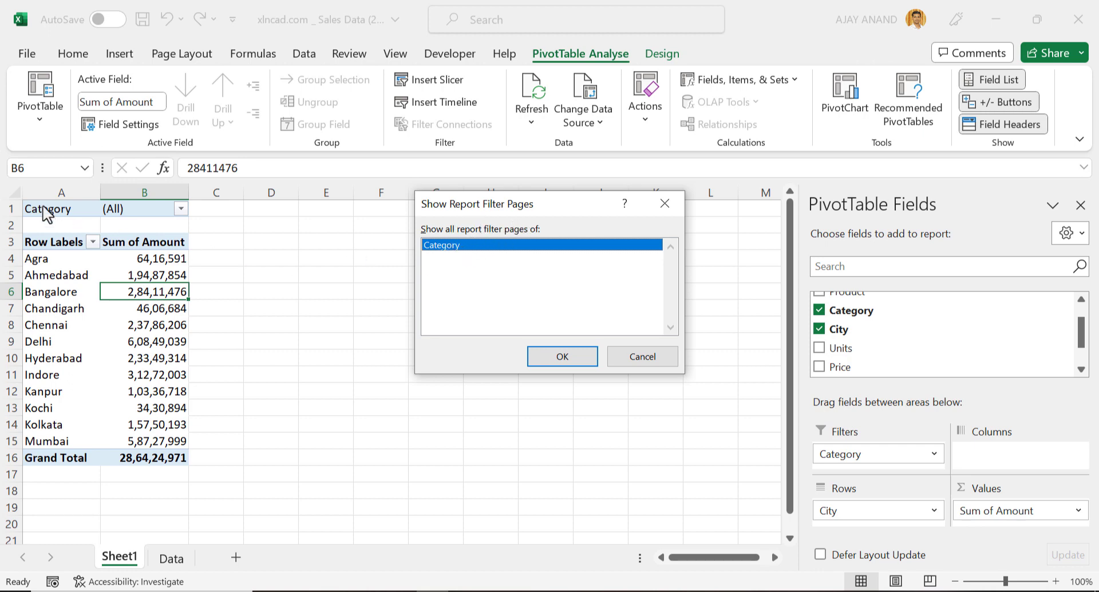
left_click(544, 357)
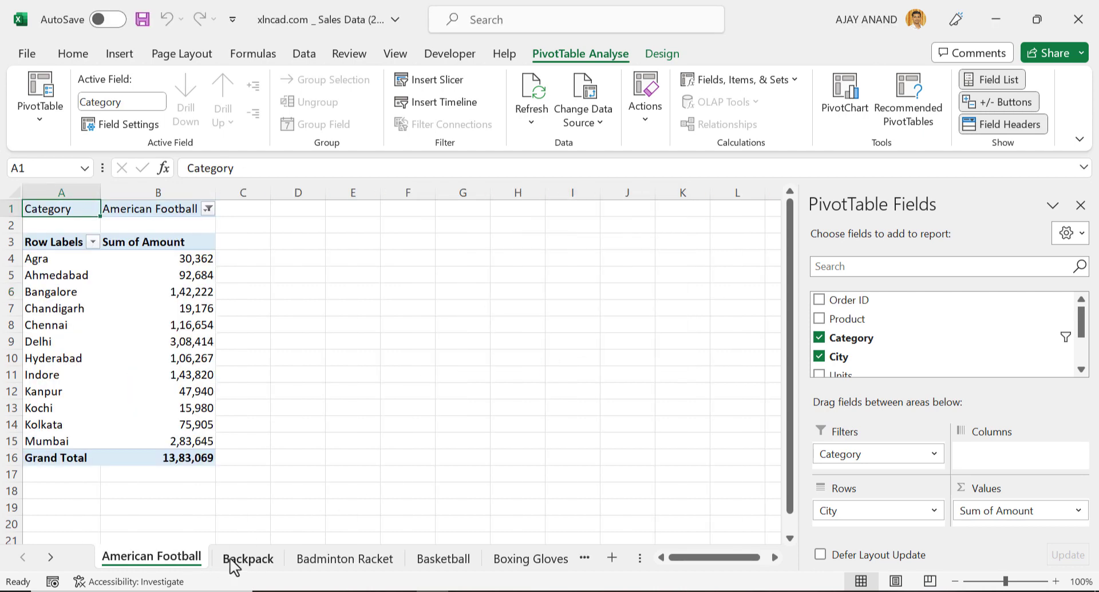
Examine the American Football, Backpack, Badminton Racket and Basketball sheets, and check the Category filter selection on the Badminton Racket sheet.
left_click(235, 560)
left_click(344, 560)
left_click(441, 560)
left_click(355, 560)
left_click(260, 560)
left_click(172, 559)
left_click(338, 559)
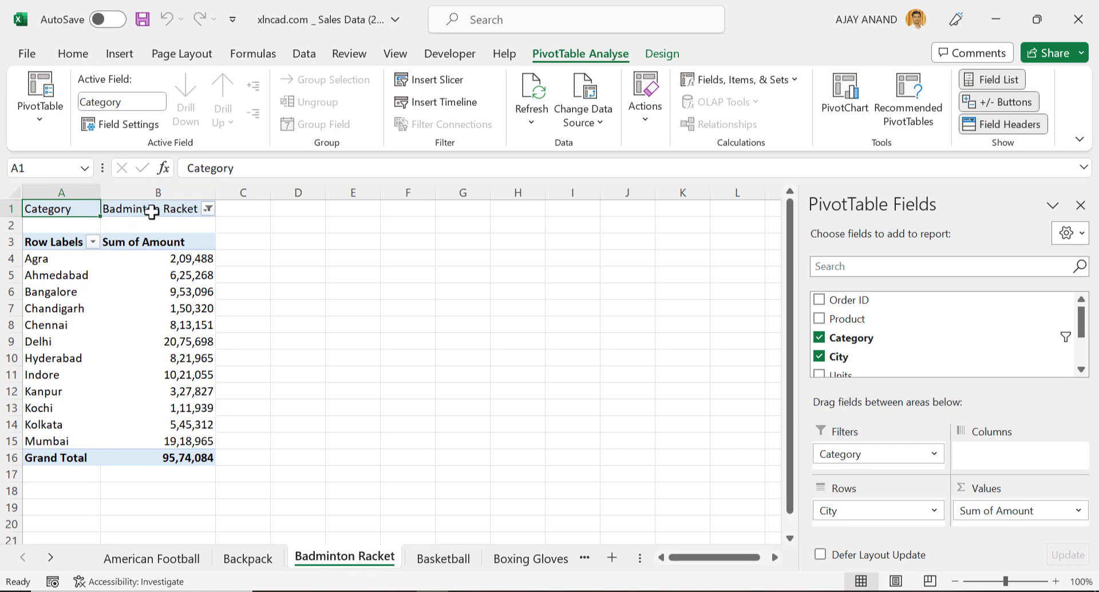
left_click(208, 209)
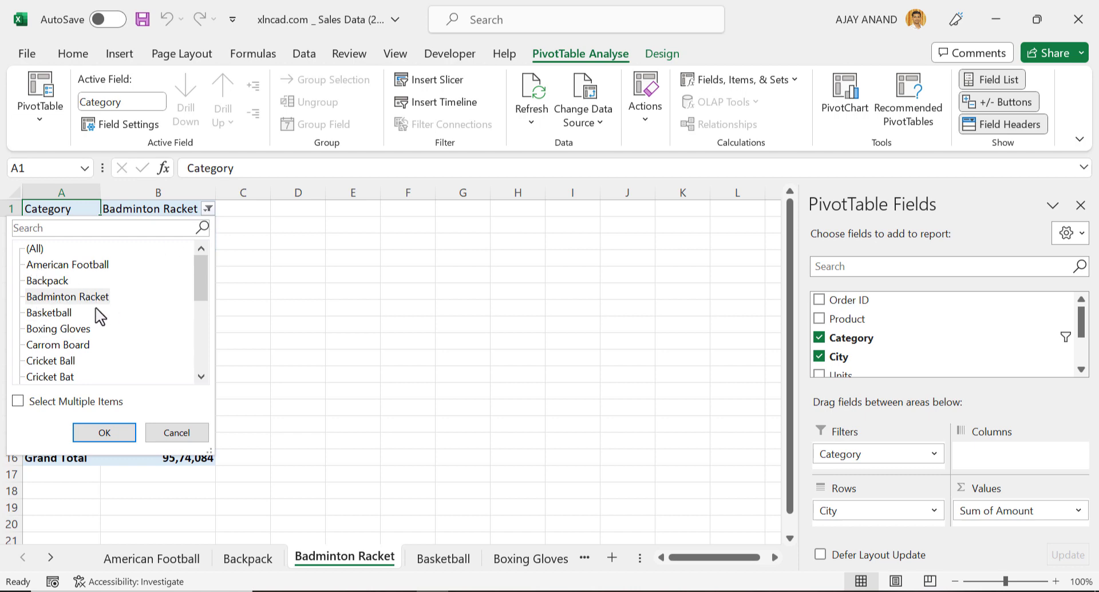
left_click(190, 434)
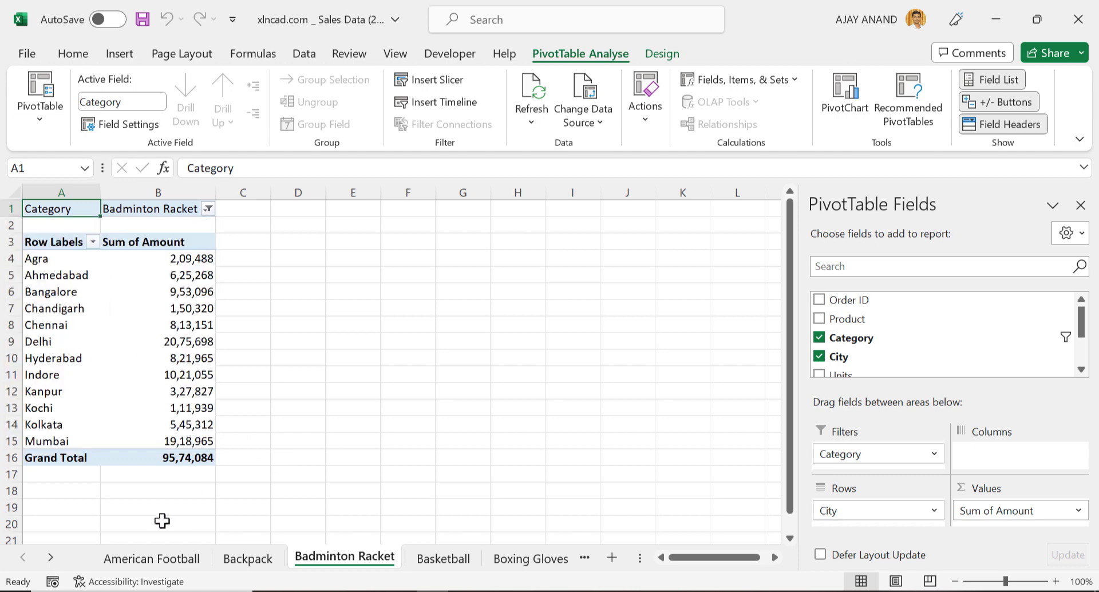
Look through the remaining category sheets up to Yoga Mats and check the Category filter selection there.
left_click(51, 557)
left_click(51, 557)
left_click(51, 557)
left_click(50, 557)
left_click(57, 560)
left_click(57, 561)
left_click(57, 561)
left_click(56, 561)
left_click(309, 567)
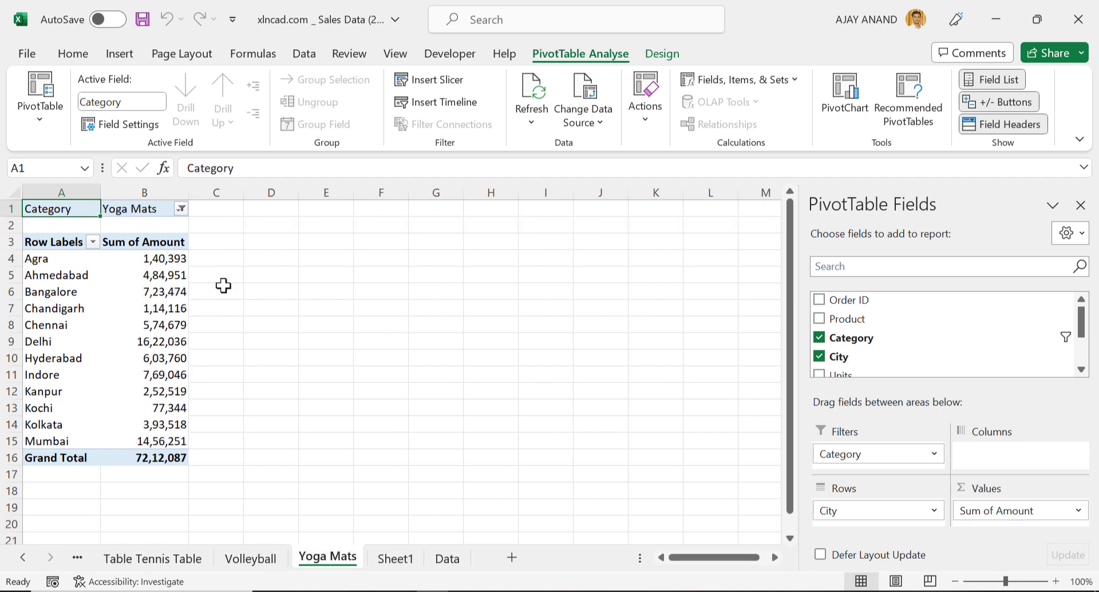
left_click(181, 209)
left_click_drag(194, 287, 193, 355)
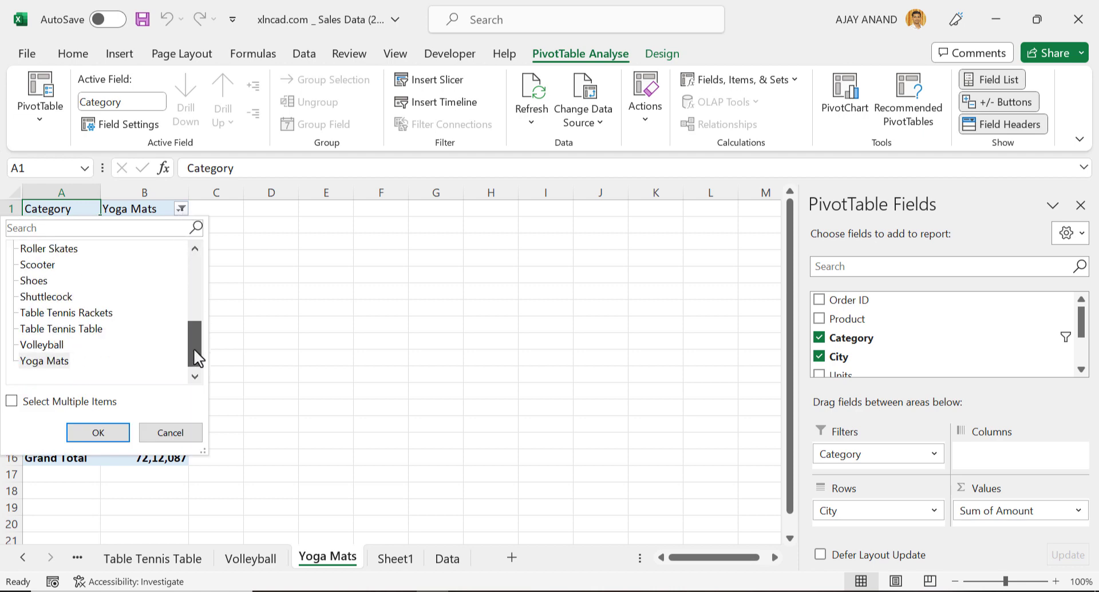
left_click(170, 432)
Replace Amount with Units as the value field of the PivotTable on Sheet1.
left_click(446, 559)
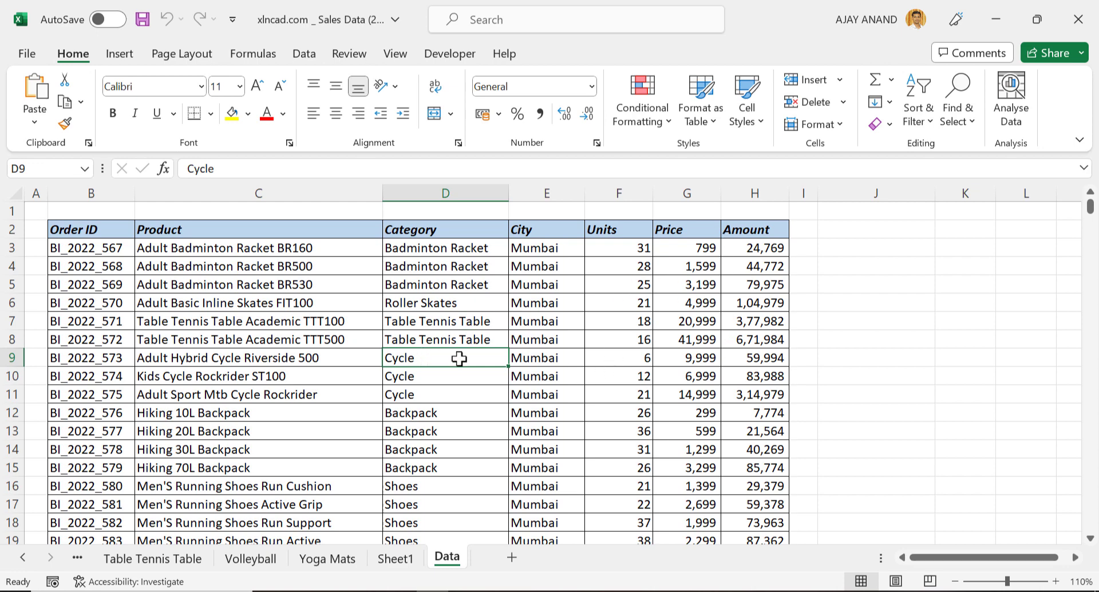
left_click(396, 559)
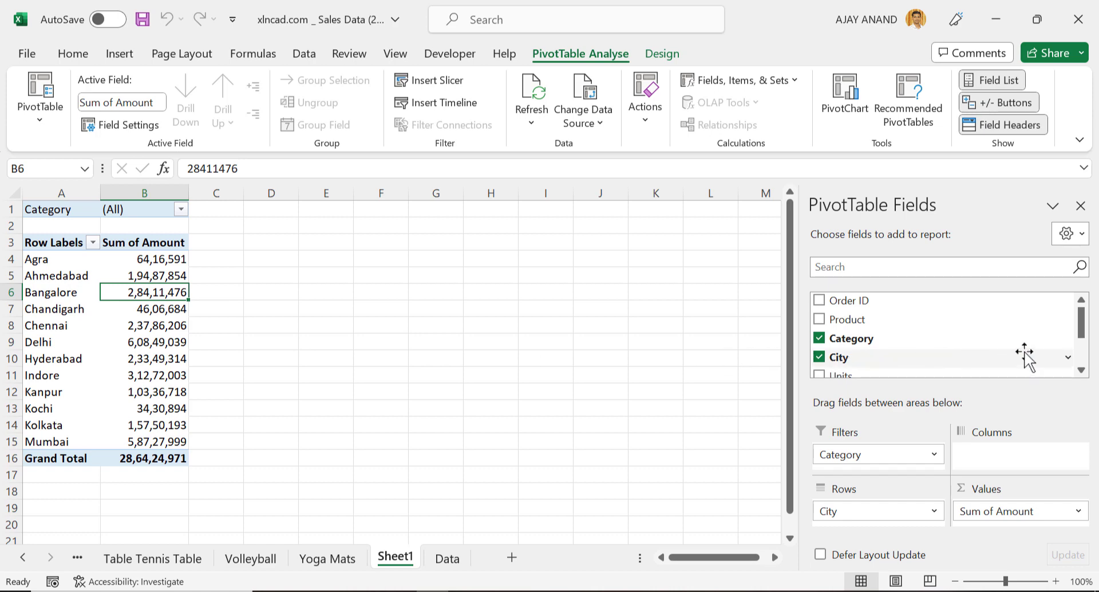
left_click_drag(1080, 324, 1008, 375)
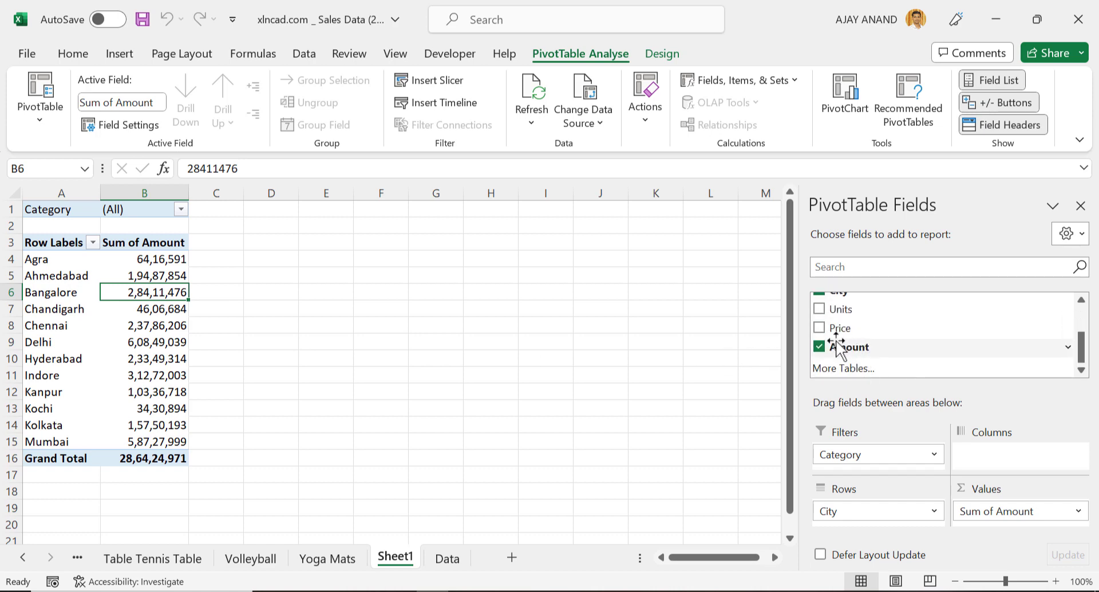
left_click(819, 347)
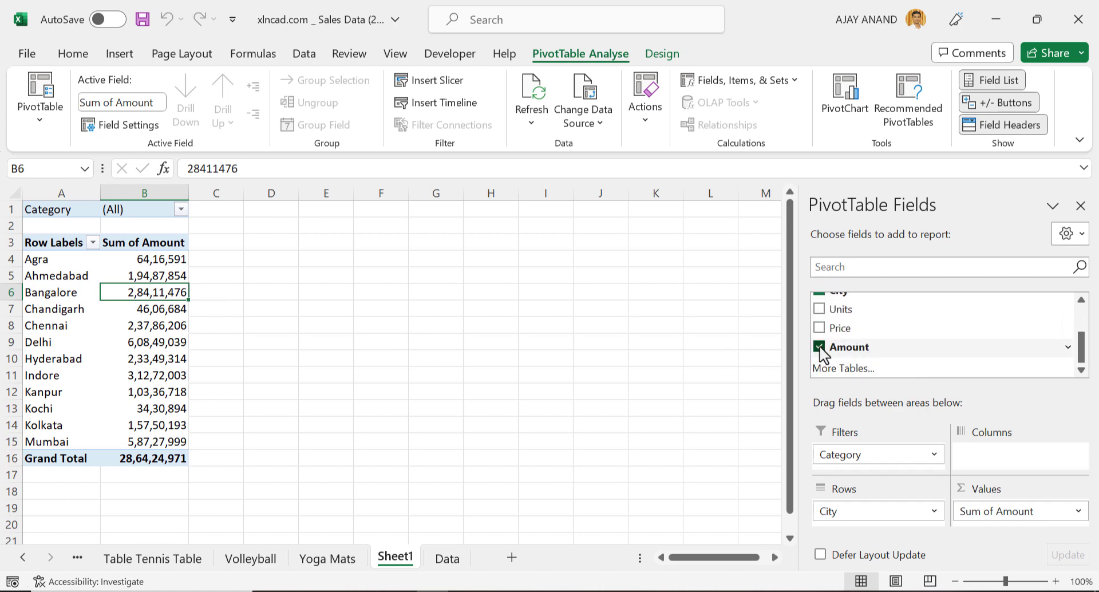
left_click(820, 310)
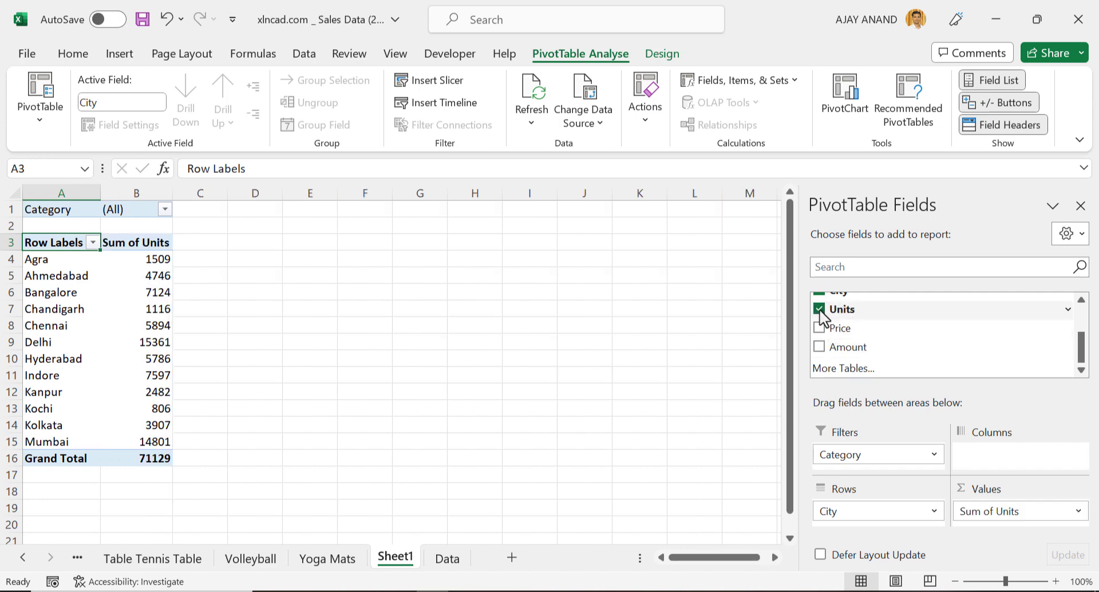
Generate report filter pages for every Category item from the Sum of Units PivotTable.
left_click(38, 127)
left_click(86, 206)
left_click(171, 263)
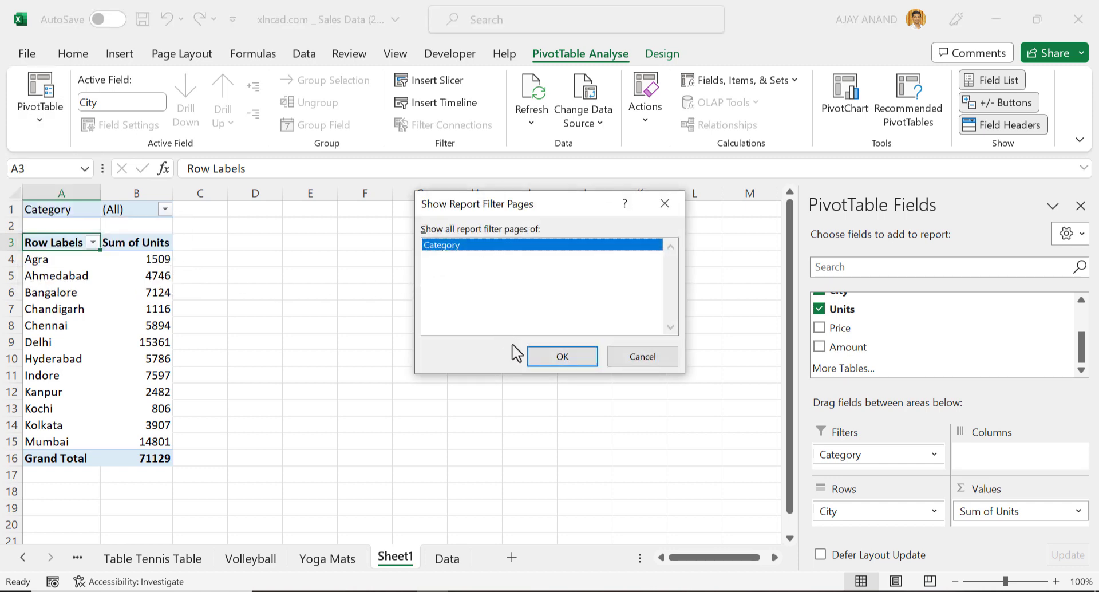
left_click(544, 357)
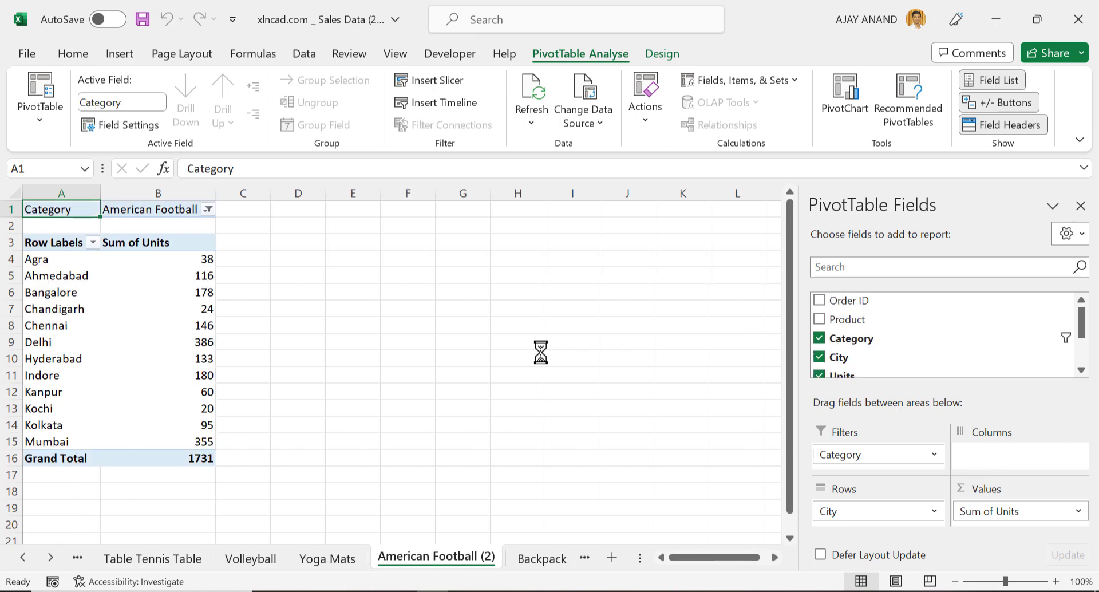